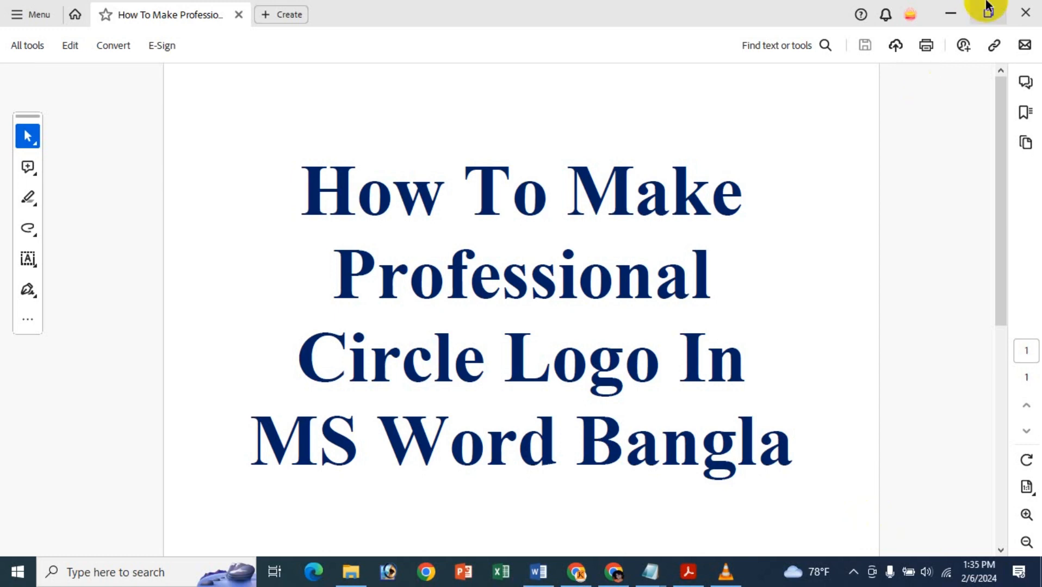
Step: Switch to the blank Word document and draw a donut shape about 5.25" high and 5.47" wide near the page's top
left_click(934, 8)
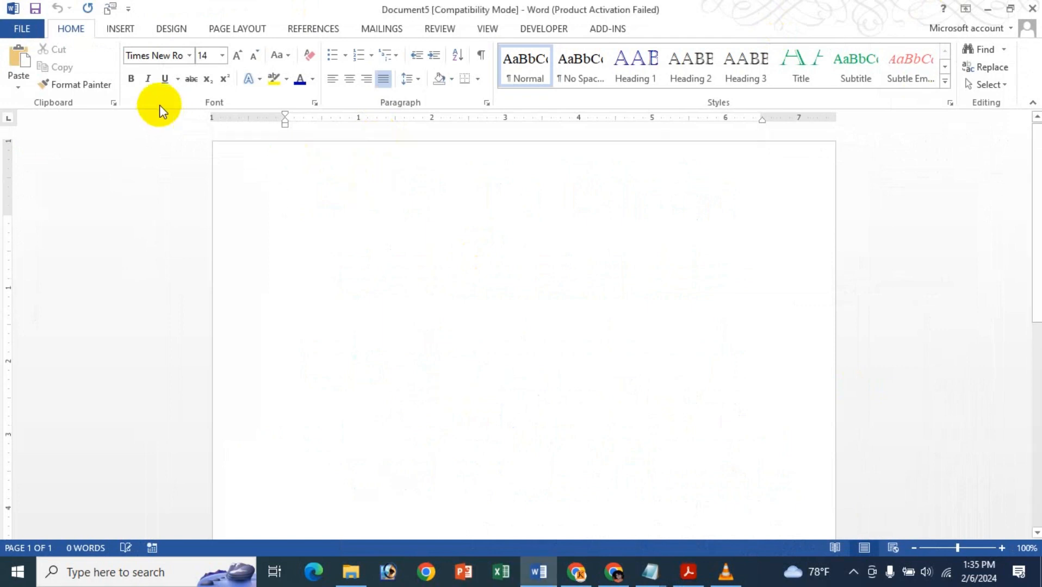
left_click(120, 29)
left_click(210, 76)
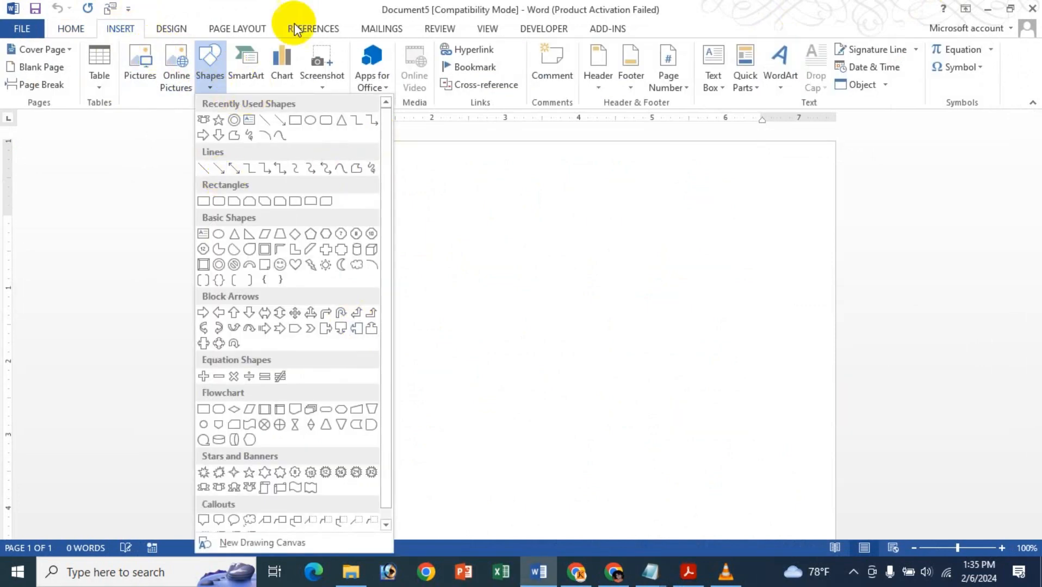
left_click(223, 269)
mouse_move(322, 168)
left_mouse_down()
mouse_move(607, 328)
mouse_move(683, 429)
mouse_move(680, 490)
mouse_move(658, 506)
mouse_move(667, 511)
mouse_move(680, 346)
mouse_move(705, 332)
mouse_move(665, 342)
mouse_move(672, 323)
mouse_move(736, 340)
left_mouse_up()
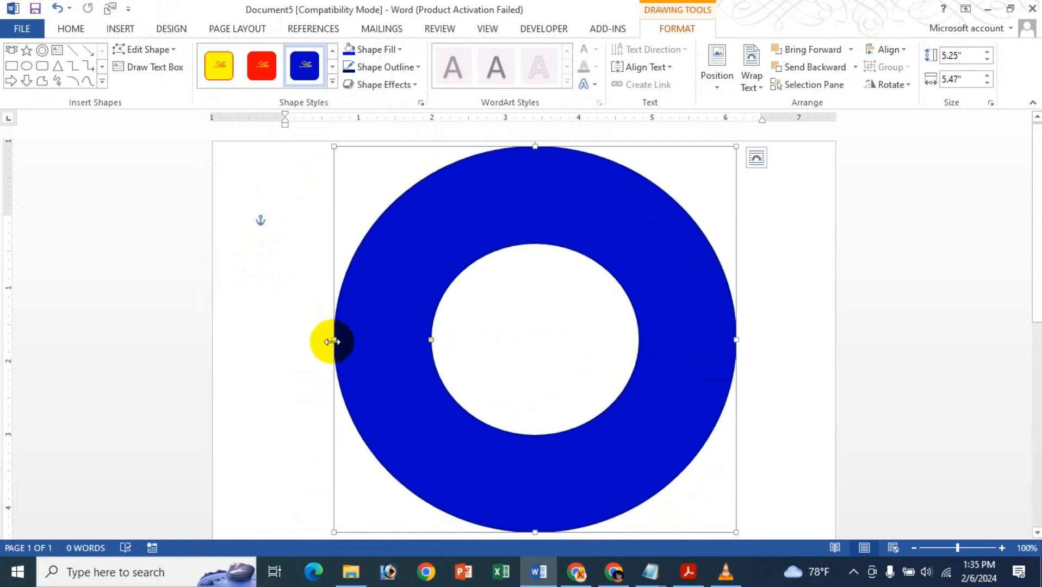
Step: Resize the donut to a nearly perfect circle, about 5.01" high and 5.02" wide
left_click_drag(332, 342, 322, 341)
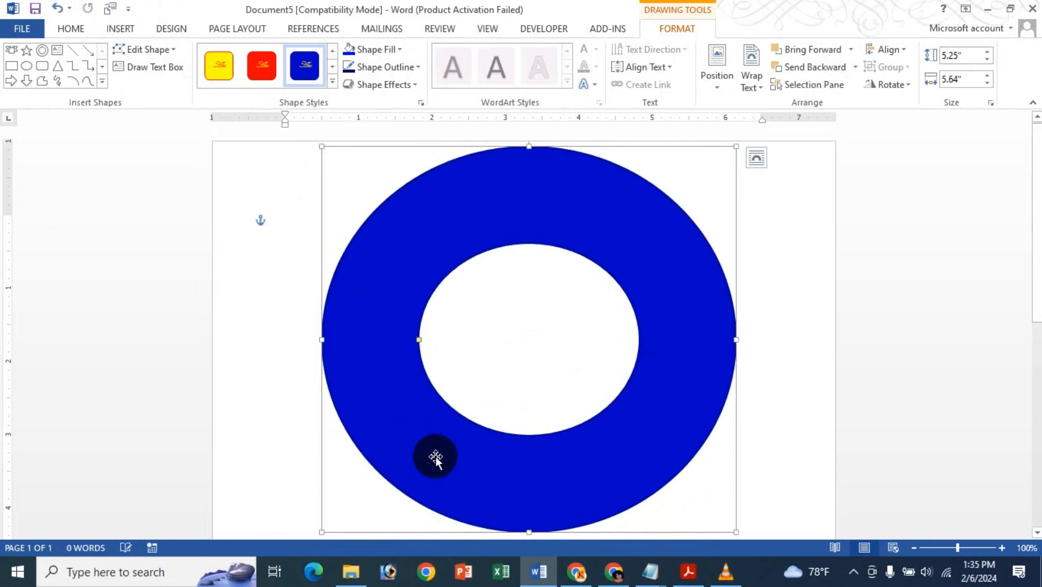
left_click(914, 547)
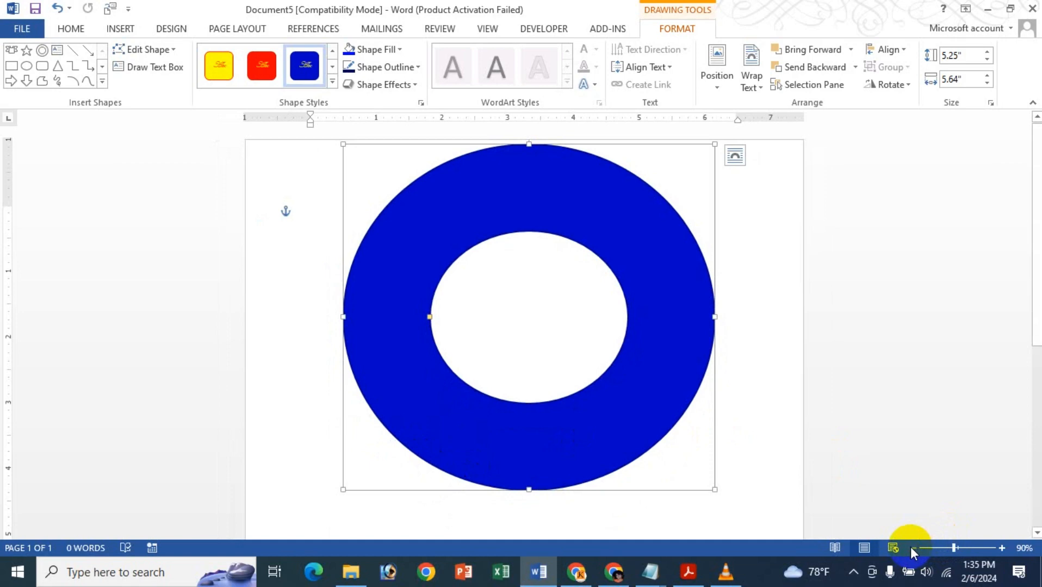
left_click_drag(530, 499, 530, 510)
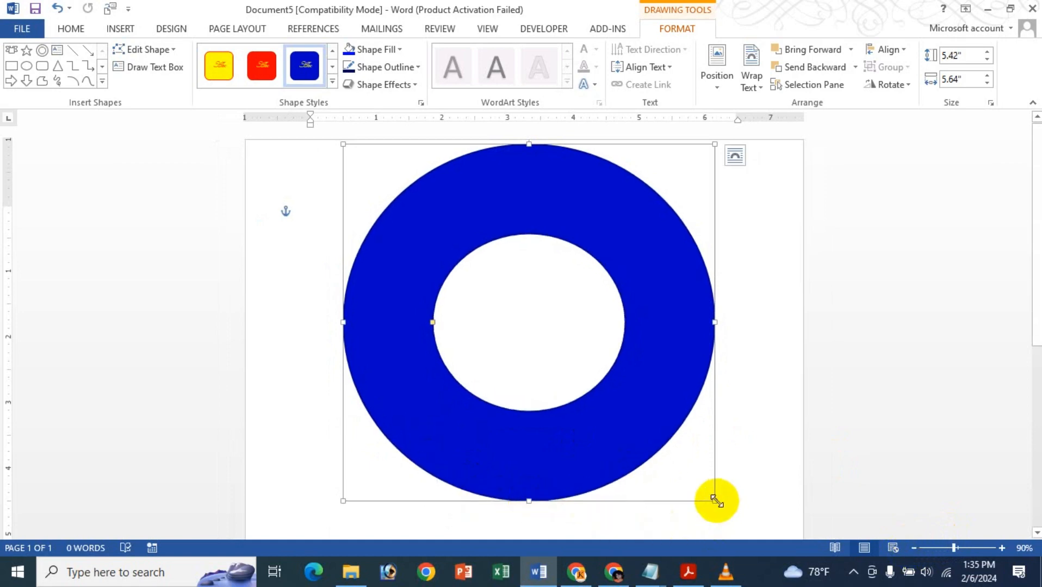
left_click_drag(705, 491, 675, 474)
left_click_drag(616, 292, 624, 292)
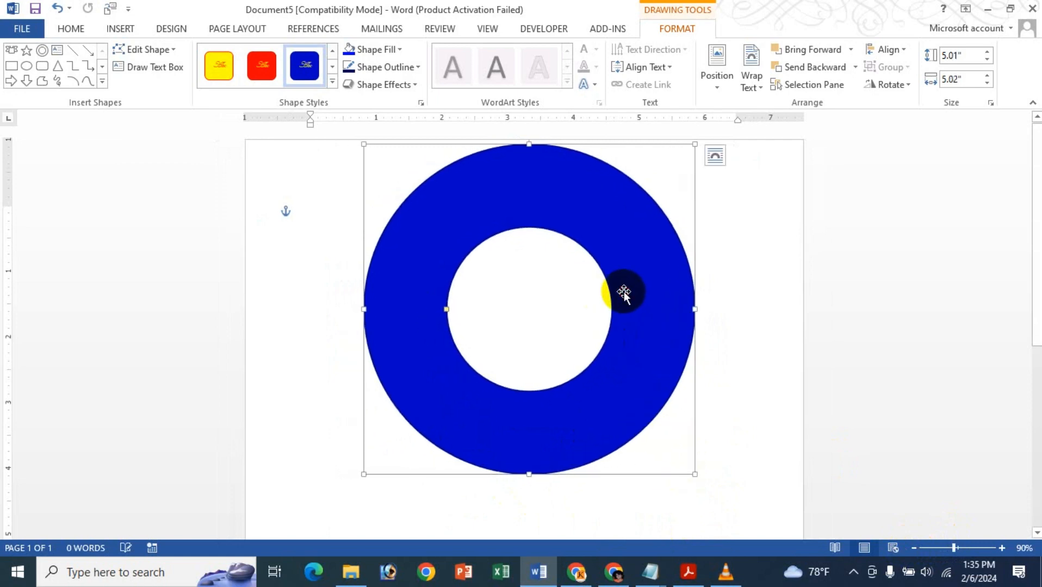
Step: Remove the donut's fill and give it a blue 2¼ pt outline
left_click(374, 49)
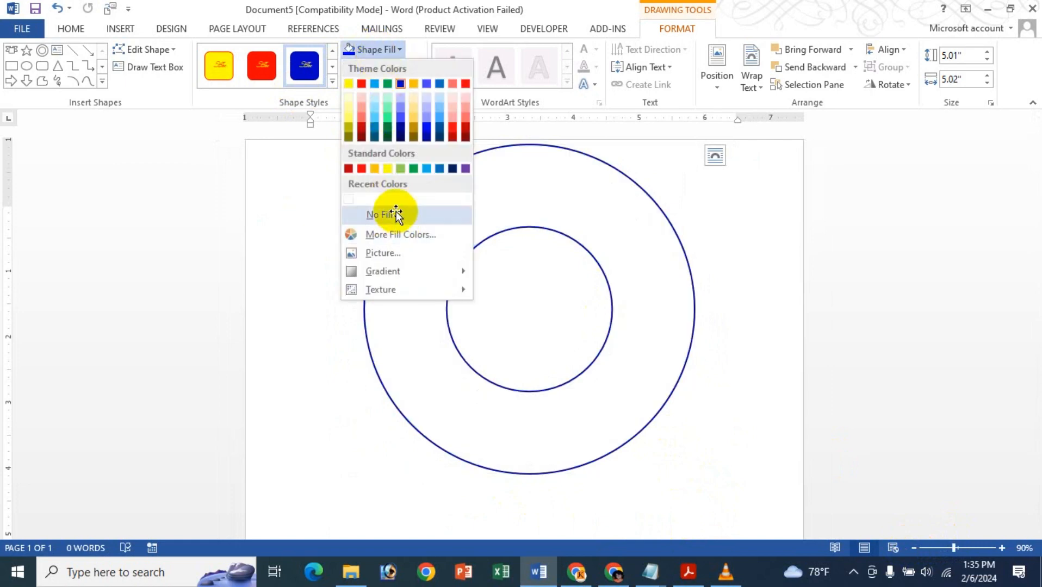
left_click(395, 214)
left_click(394, 68)
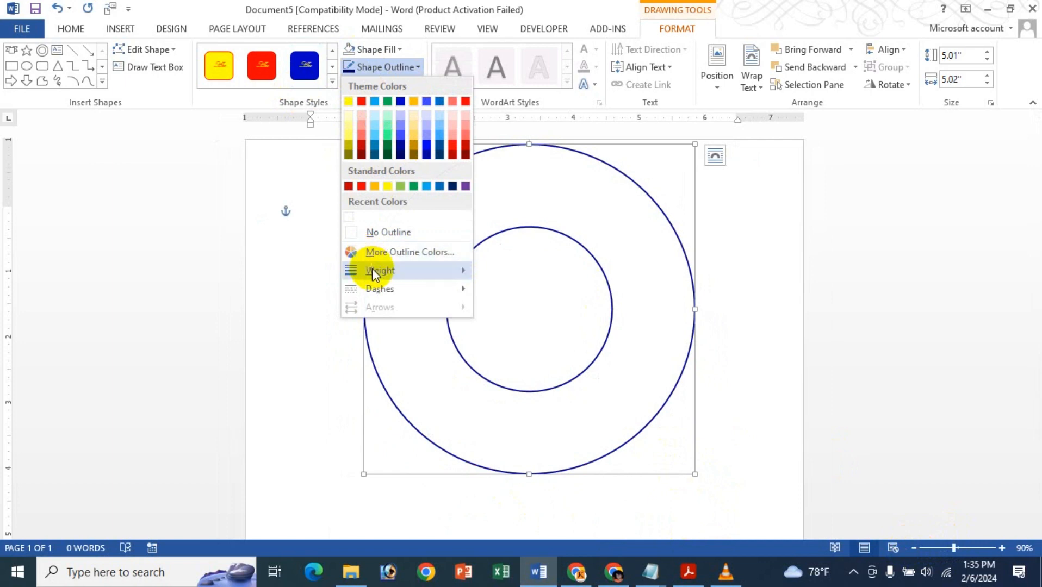
left_click(426, 144)
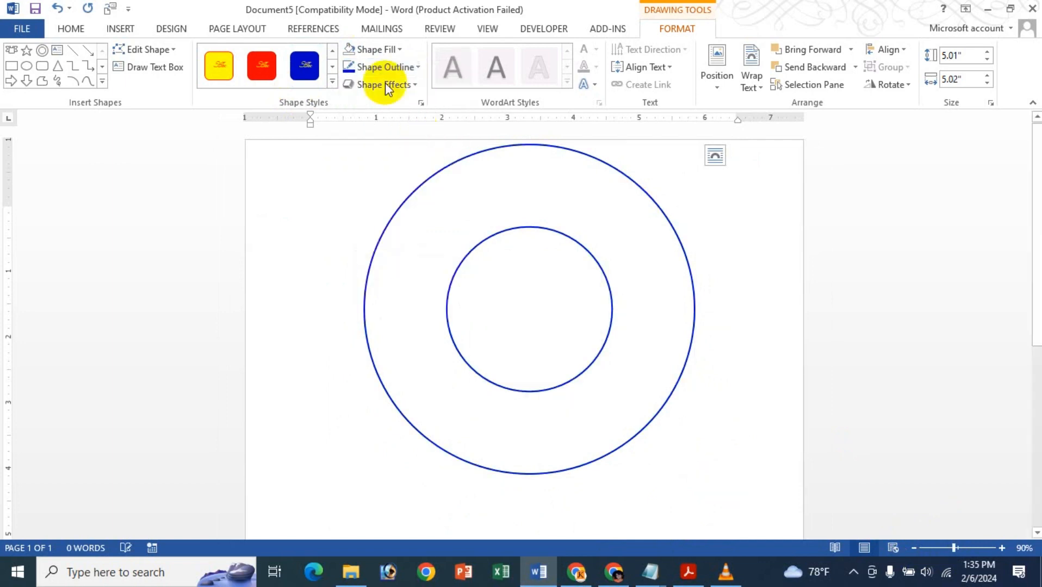
left_click(384, 66)
mouse_move(381, 270)
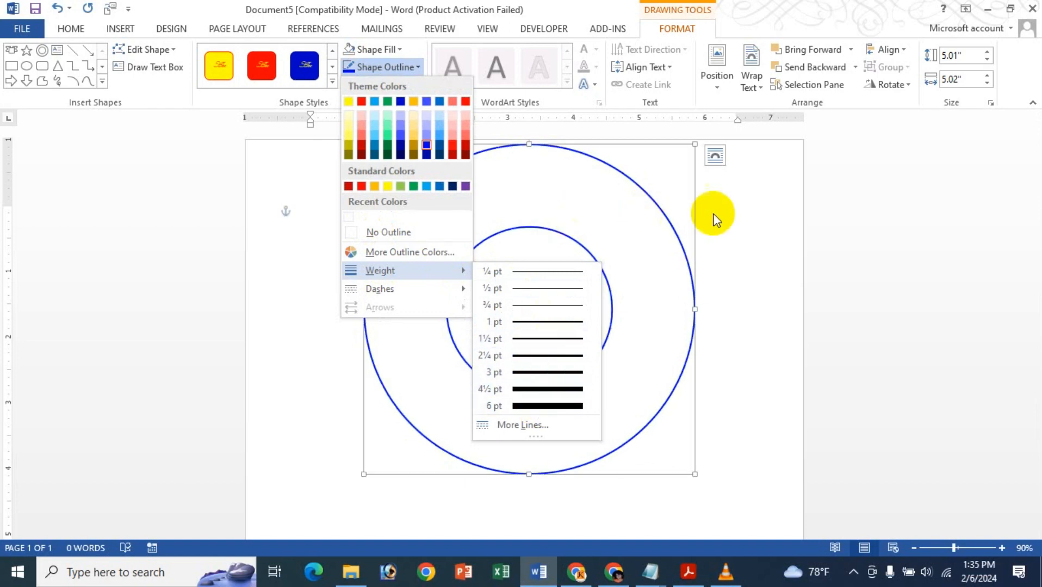
left_click(574, 361)
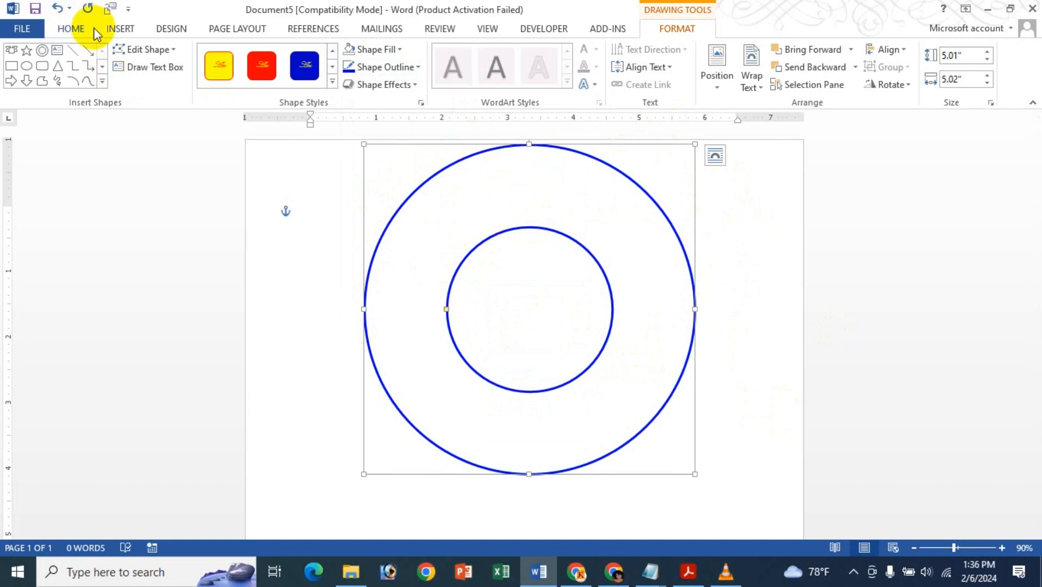
Step: Insert light blue outlined WordArt and place it in the upper part of the ring
left_click(117, 28)
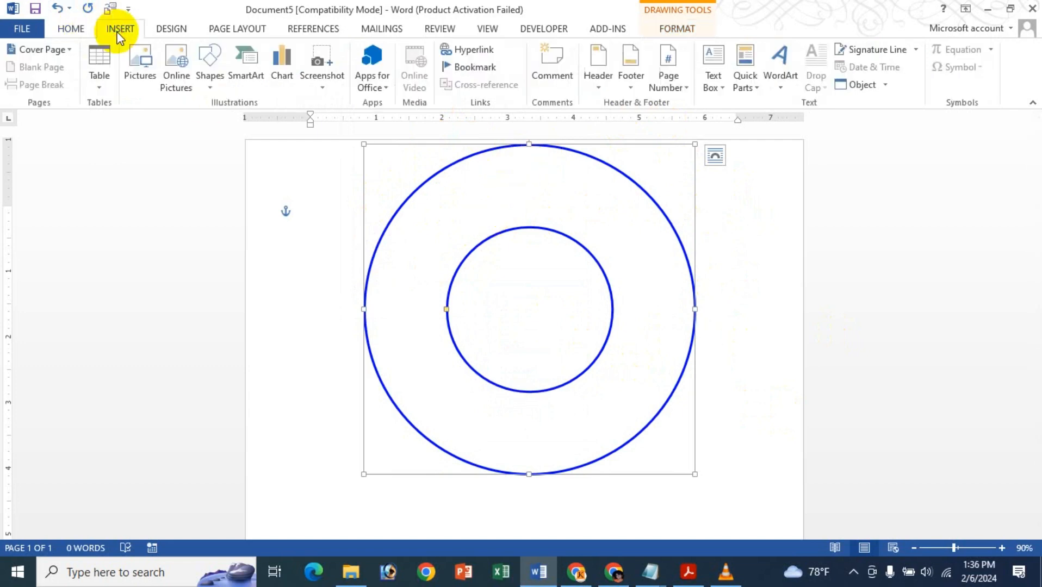
left_click(780, 64)
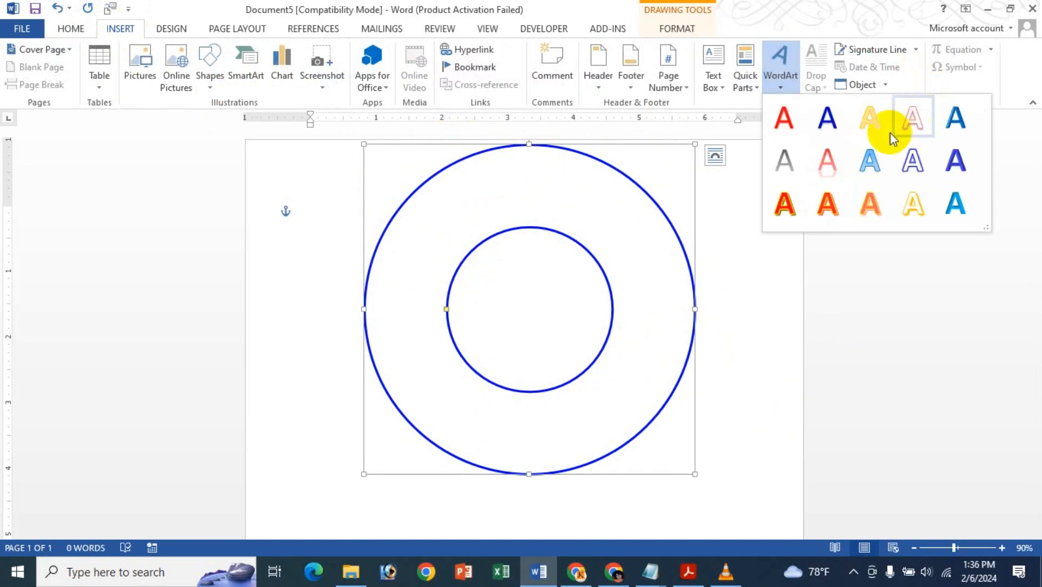
left_click(864, 163)
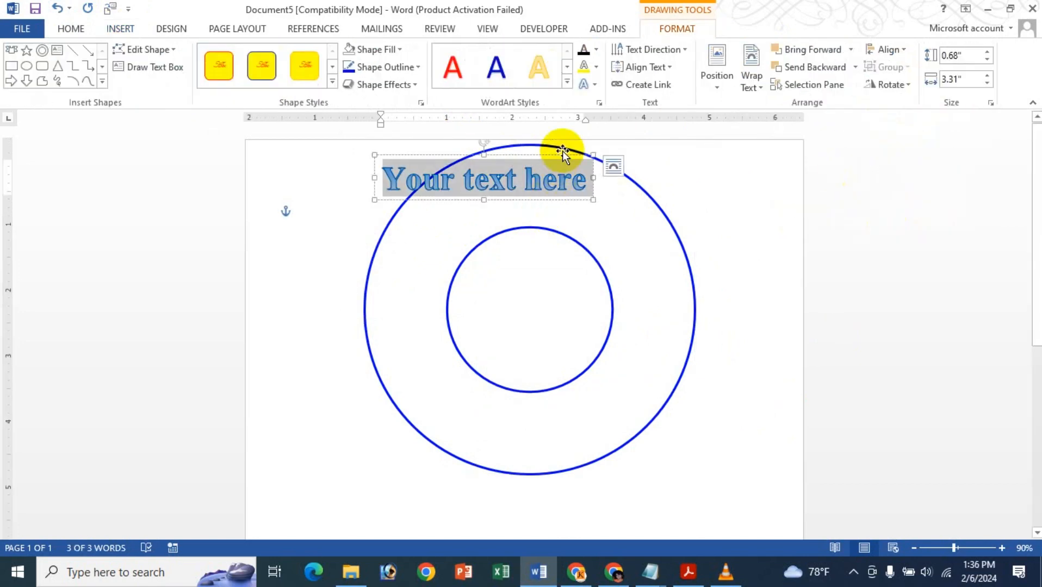
left_click_drag(562, 155, 605, 179)
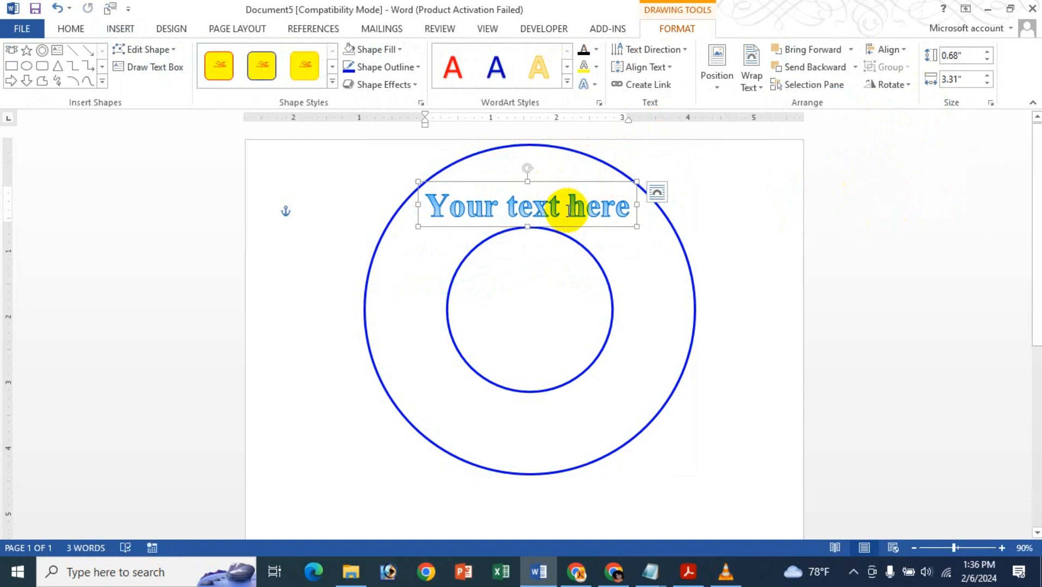
Step: Replace the WordArt placeholder text with "Icche BD"
key("Home")
key("ctrl+Delete")
key("ctrl+a")
key("Delete")
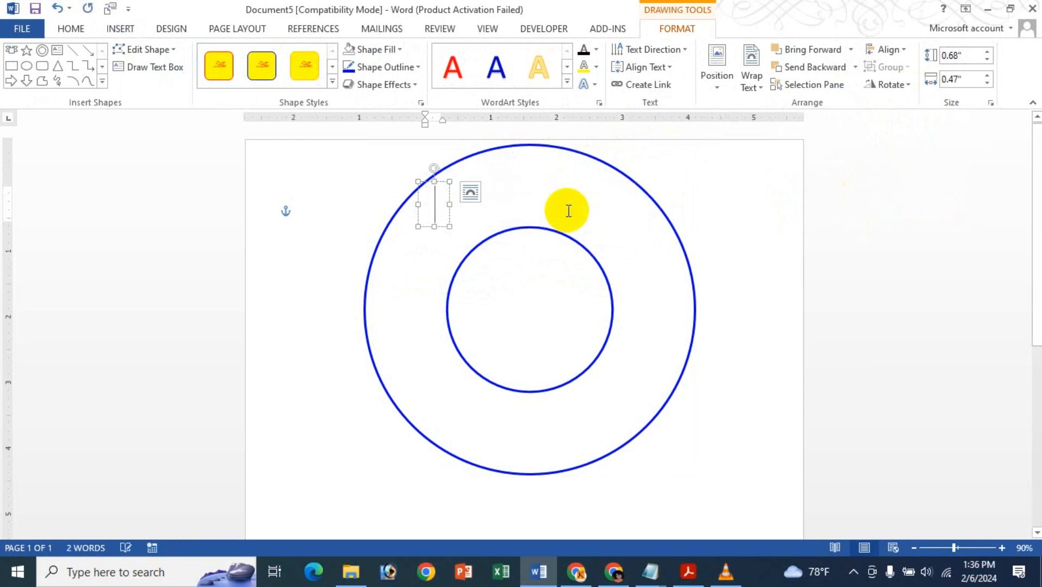
type("Icche BD")
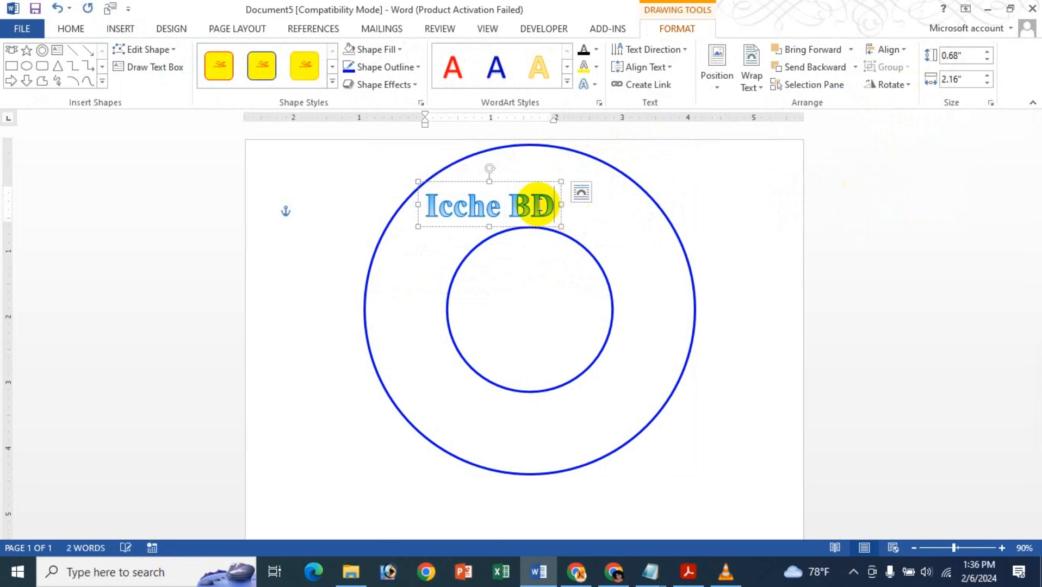
Step: Enlarge the whole "Icche BD" text to font size 72
key("ctrl+a")
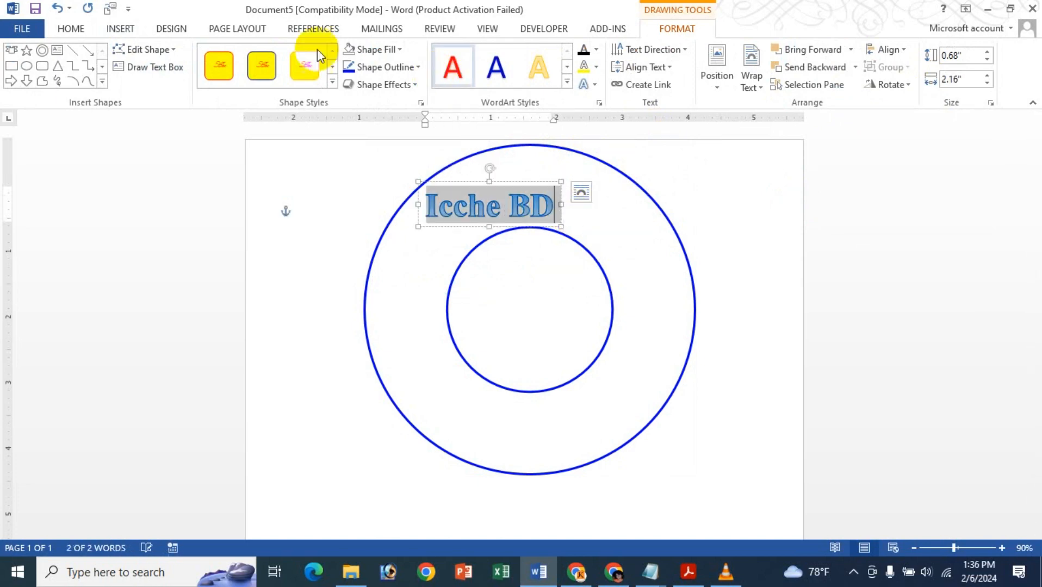
left_click(71, 28)
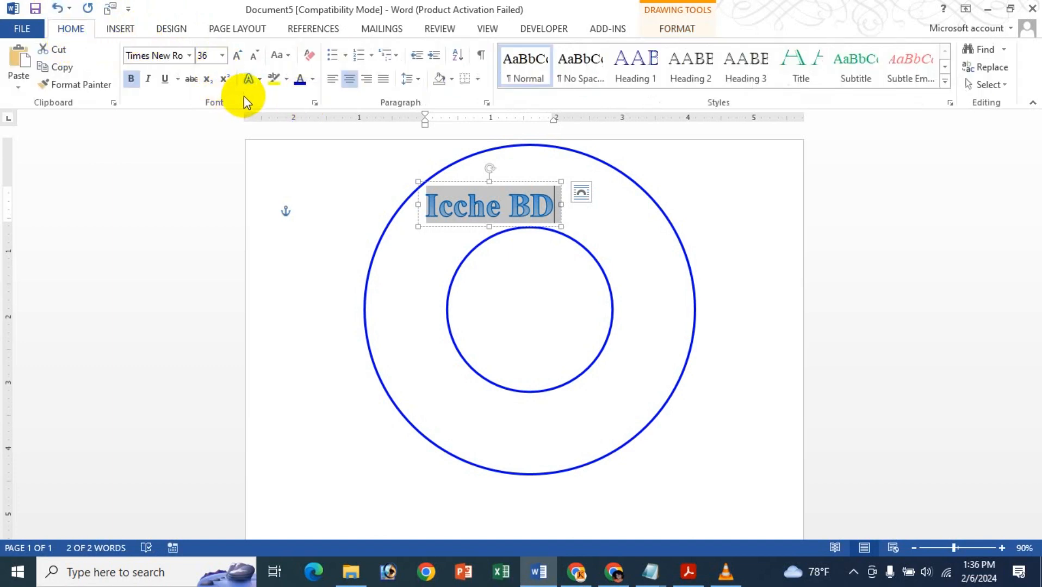
left_click(239, 55)
left_click(240, 54)
left_click(239, 55)
left_click(239, 55)
left_click(239, 54)
left_click(239, 55)
left_click(239, 55)
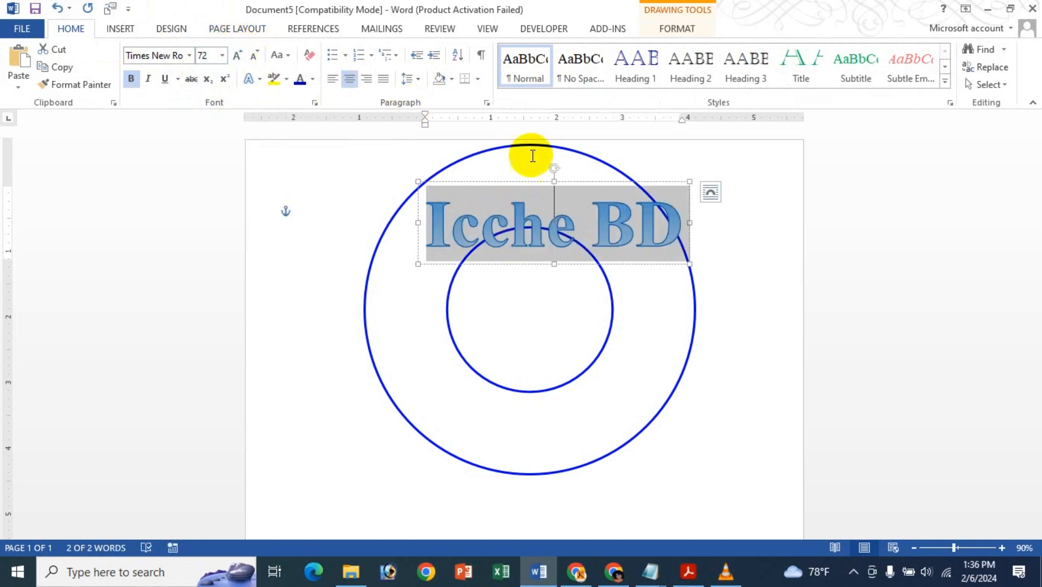
Step: Move the "Icche BD" WordArt slightly up and left so it sits over the ring's upper band
left_click(624, 178)
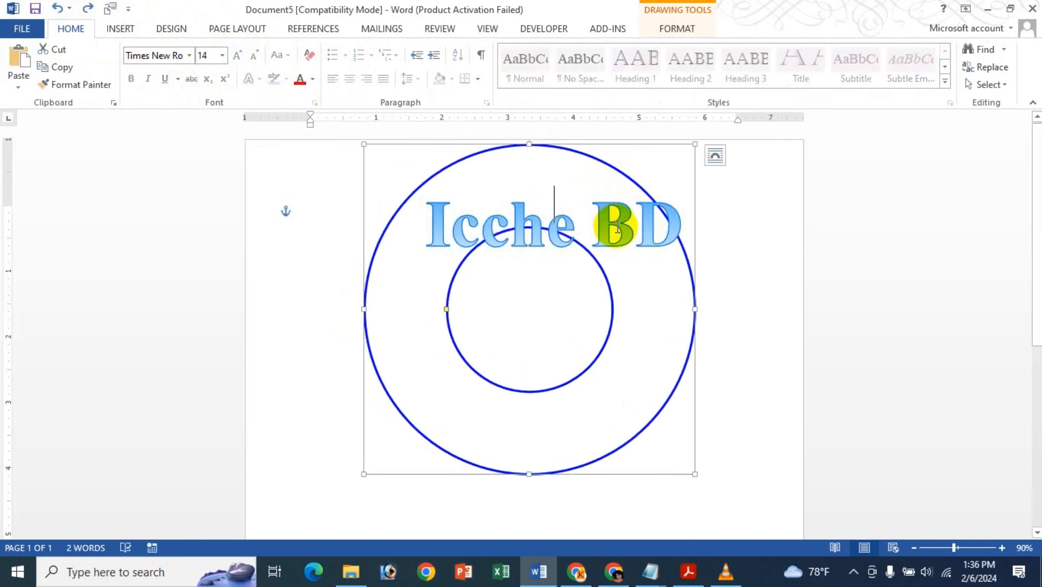
left_click(637, 224)
left_click_drag(625, 178, 608, 156)
Step: Try a green text fill on the "Icche BD" WordArt, then replace it with a blue fill
left_click(702, 29)
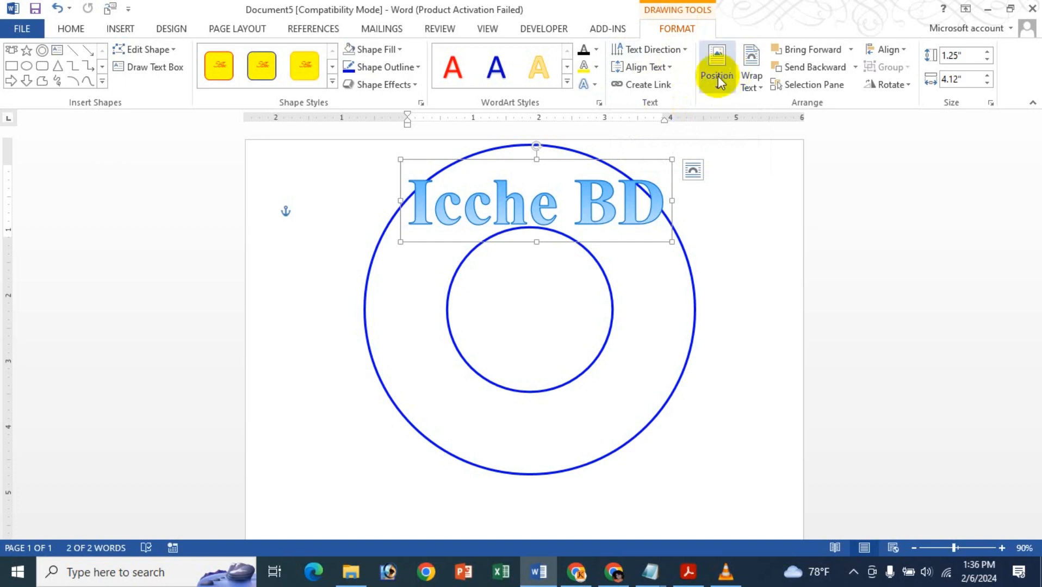
left_click(594, 48)
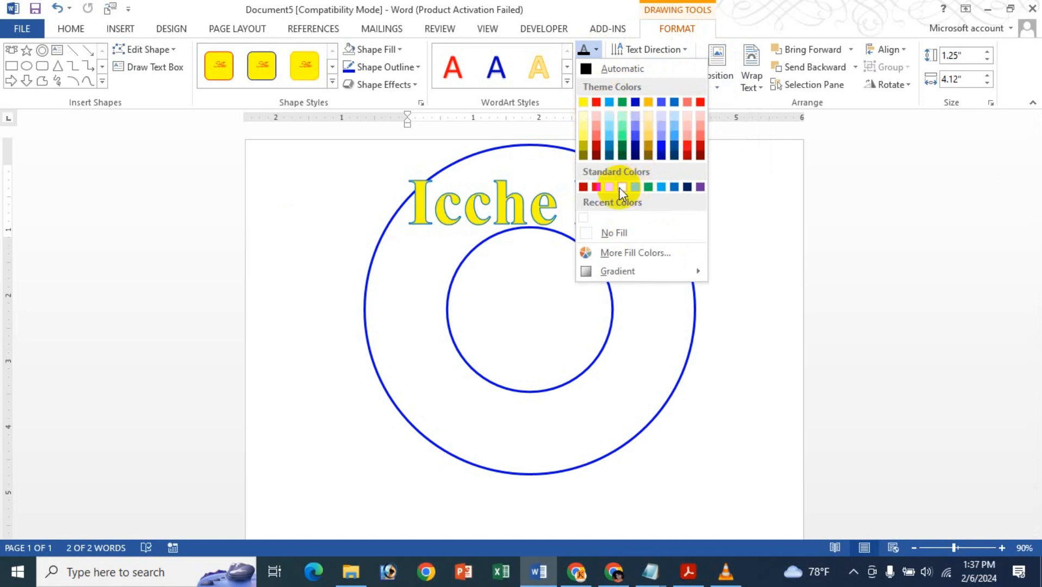
left_click(621, 135)
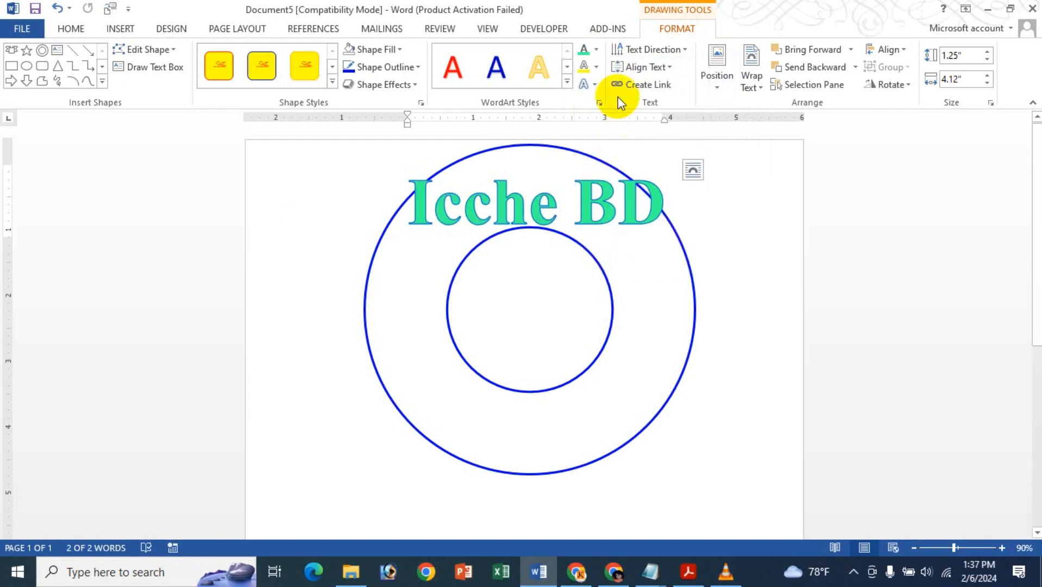
left_click(596, 66)
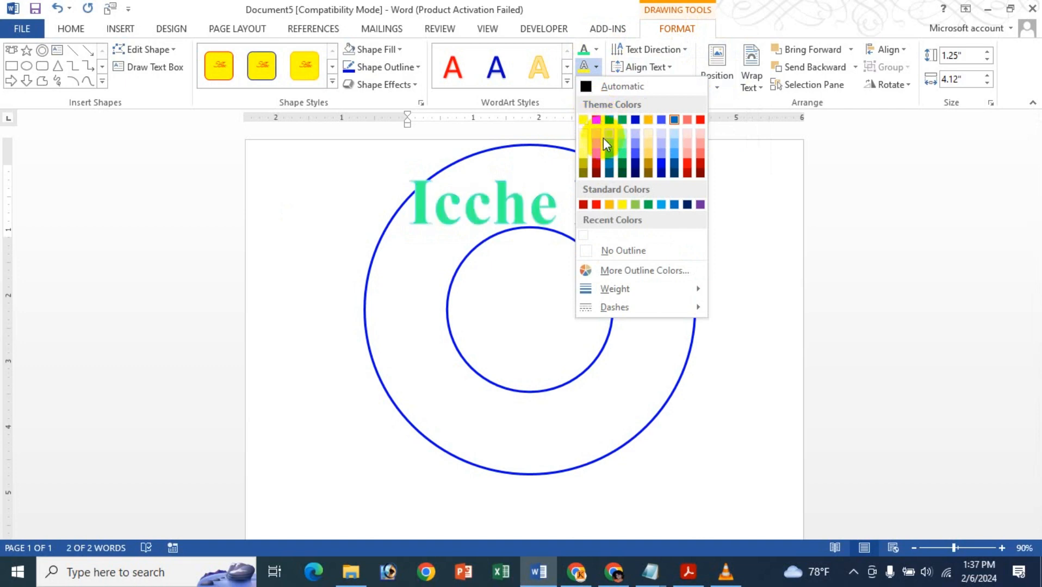
left_click(597, 49)
left_click(595, 47)
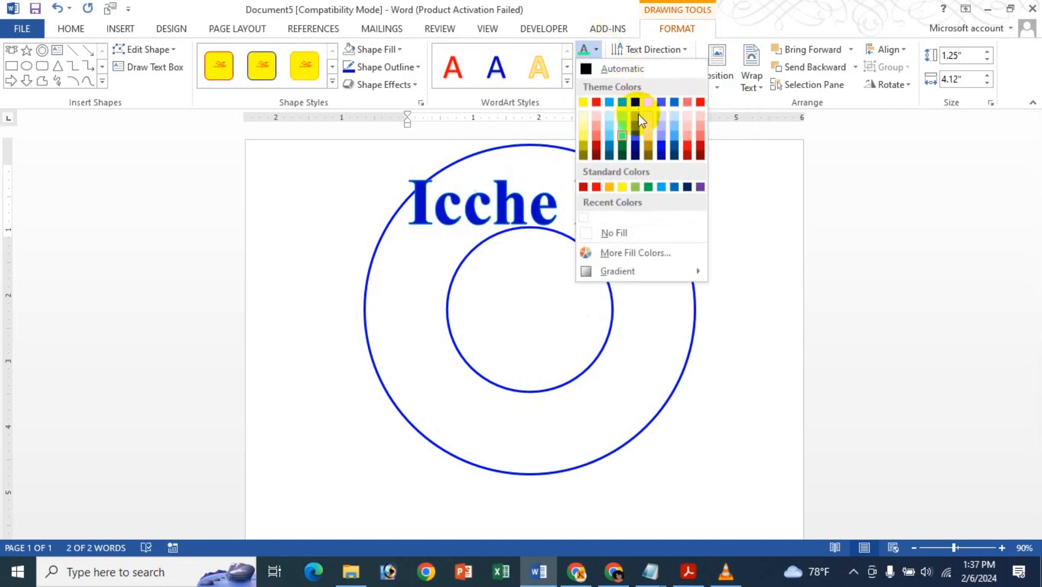
left_click(660, 144)
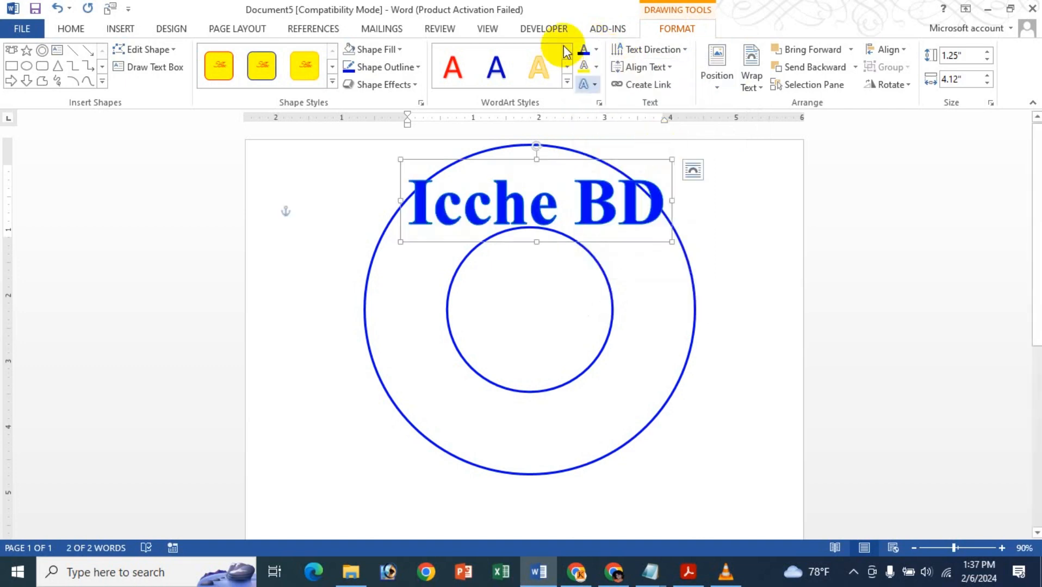
Step: Fill the "Icche BD" text with black from the standard color palette
left_click(596, 49)
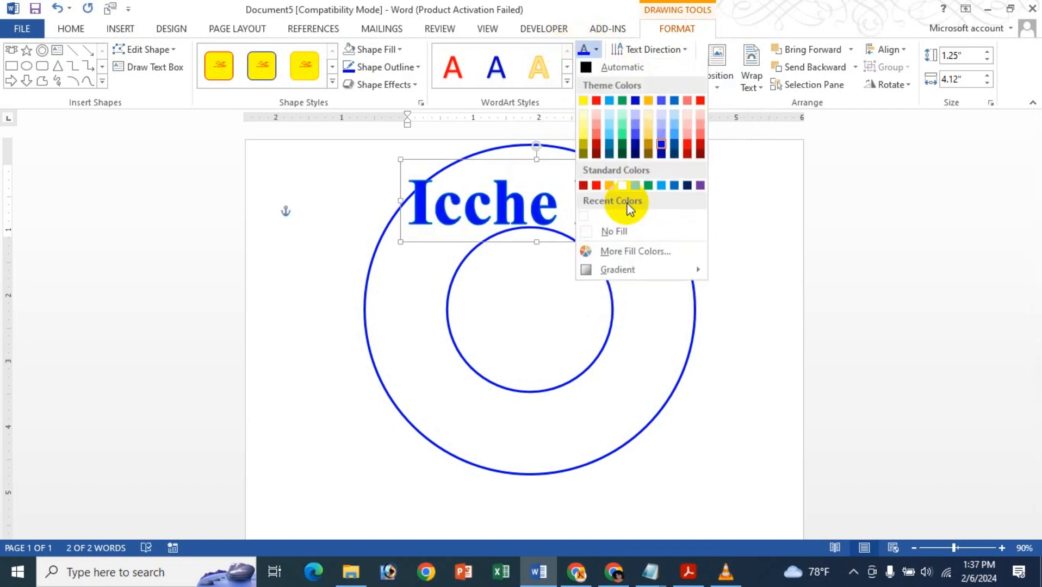
left_click(654, 254)
left_click(420, 168)
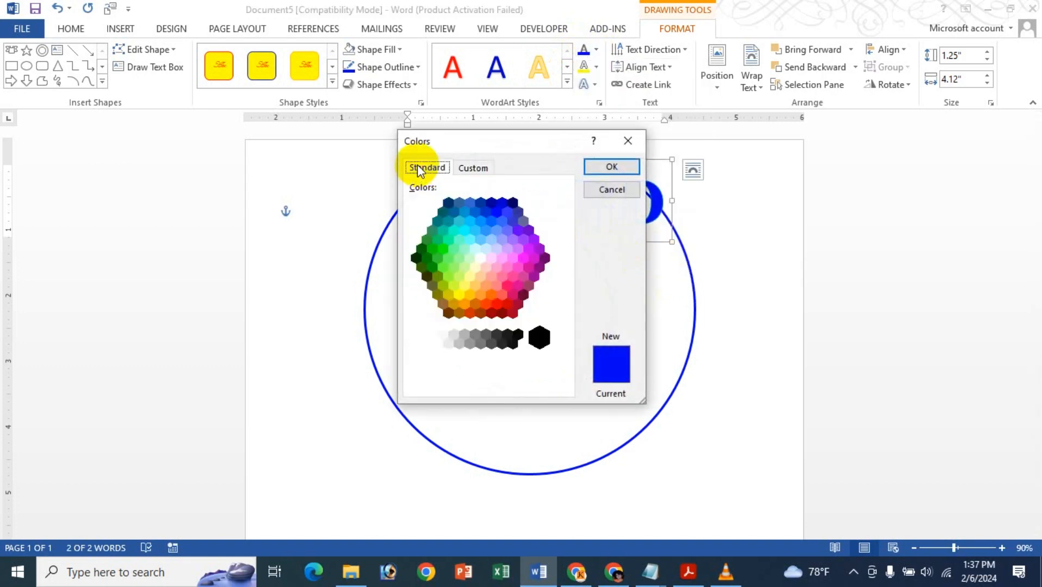
left_click(539, 342)
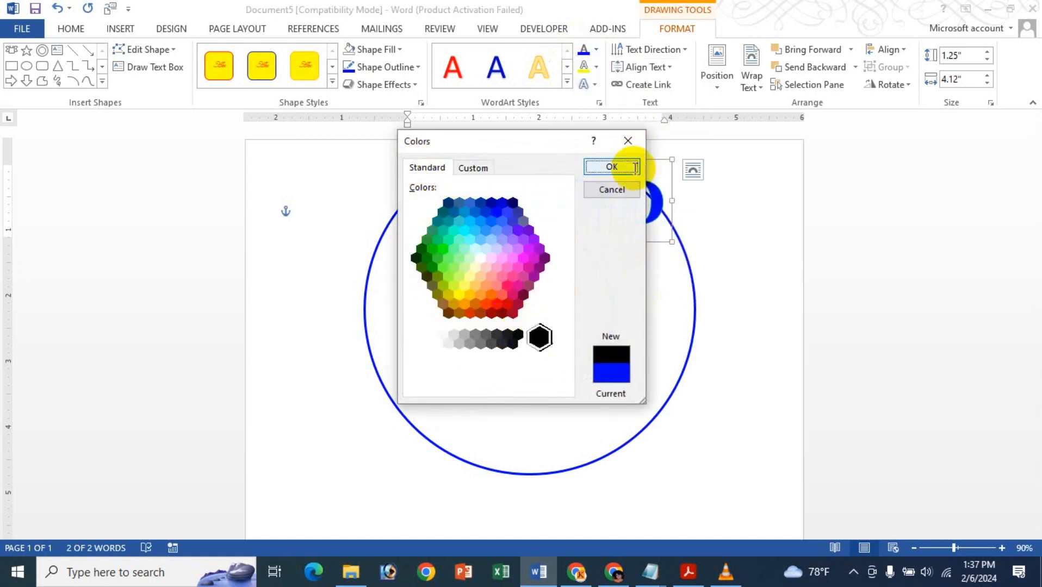
left_click(612, 167)
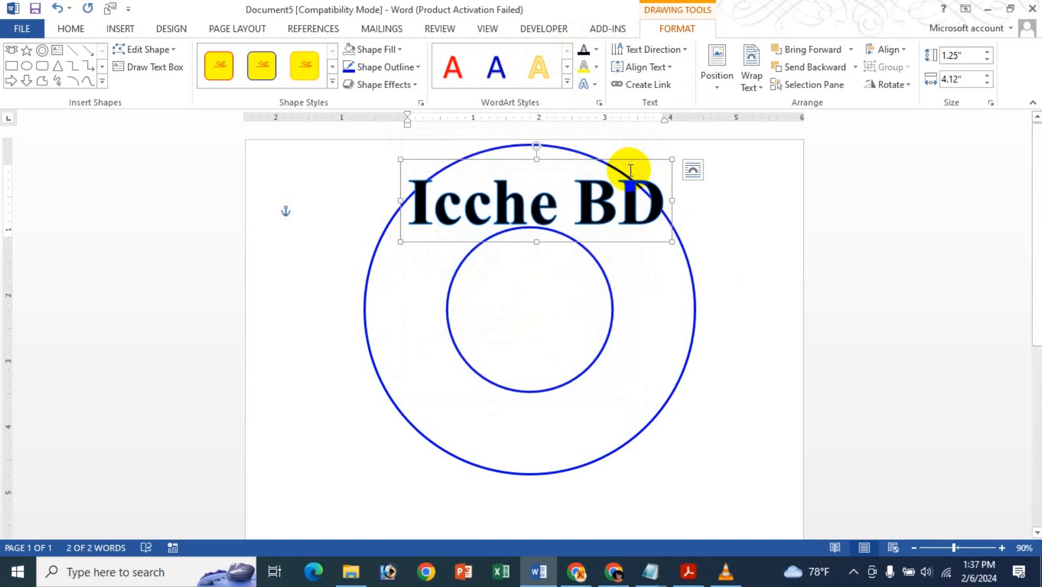
Step: Fill the "Icche BD" text with the dark blue theme color and give it a black text outline
left_click(598, 50)
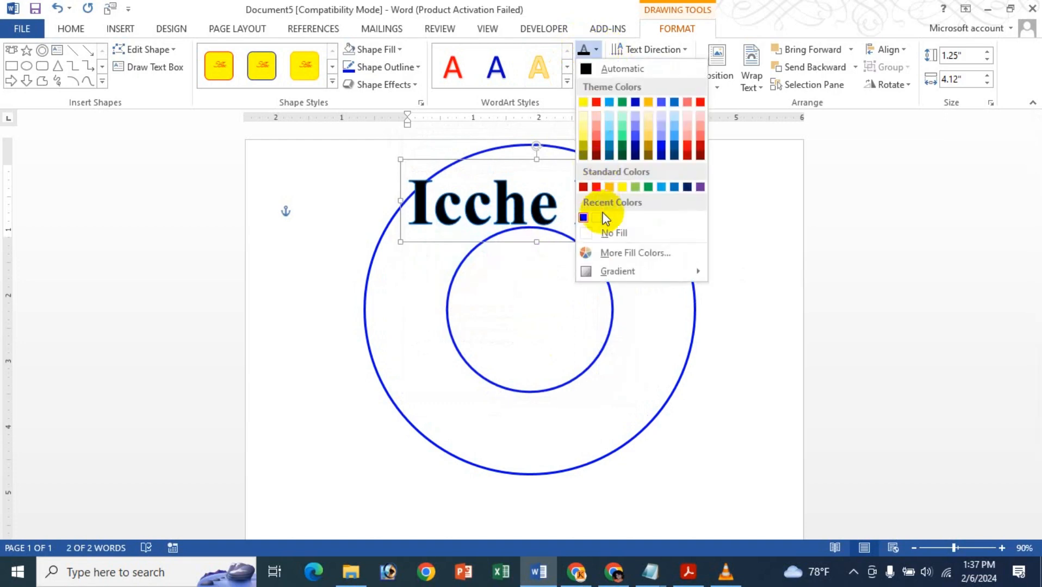
left_click(660, 144)
left_click(597, 66)
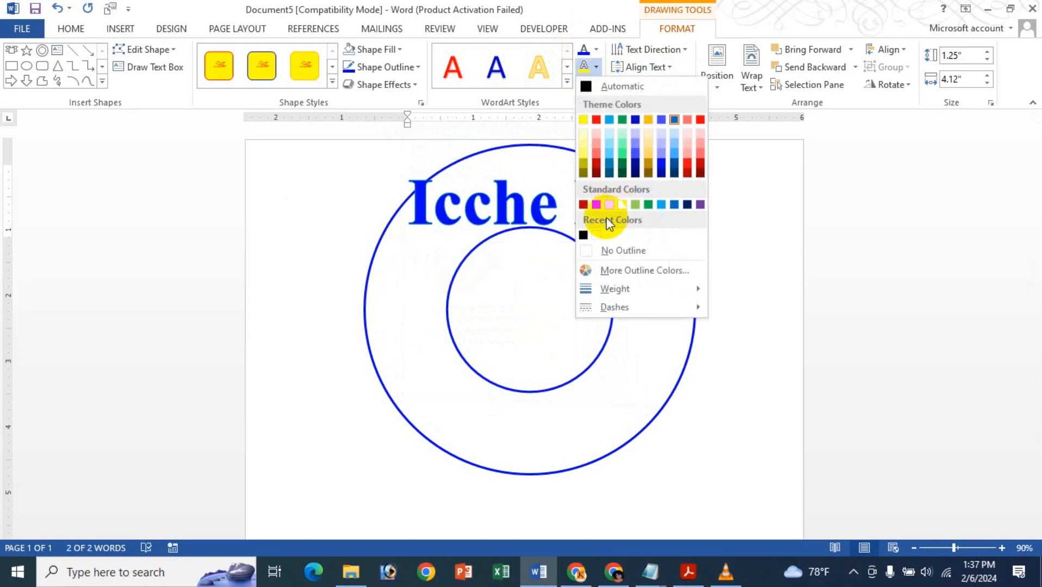
left_click(583, 238)
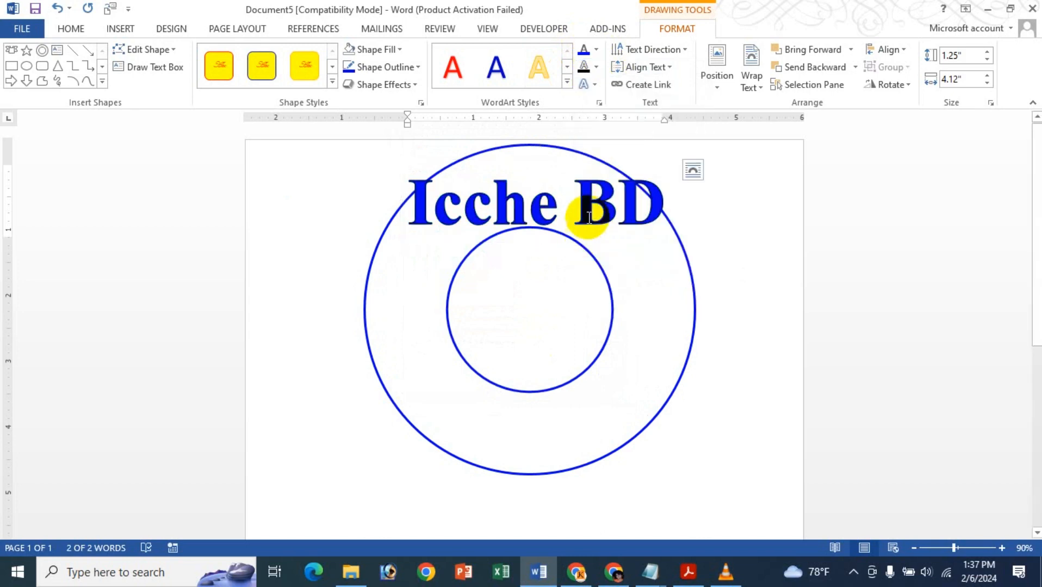
Step: Set the "Icche BD" text outline weight to 2¼ pt and shift the WordArt slightly left to center it over the ring
left_click(598, 68)
mouse_move(614, 289)
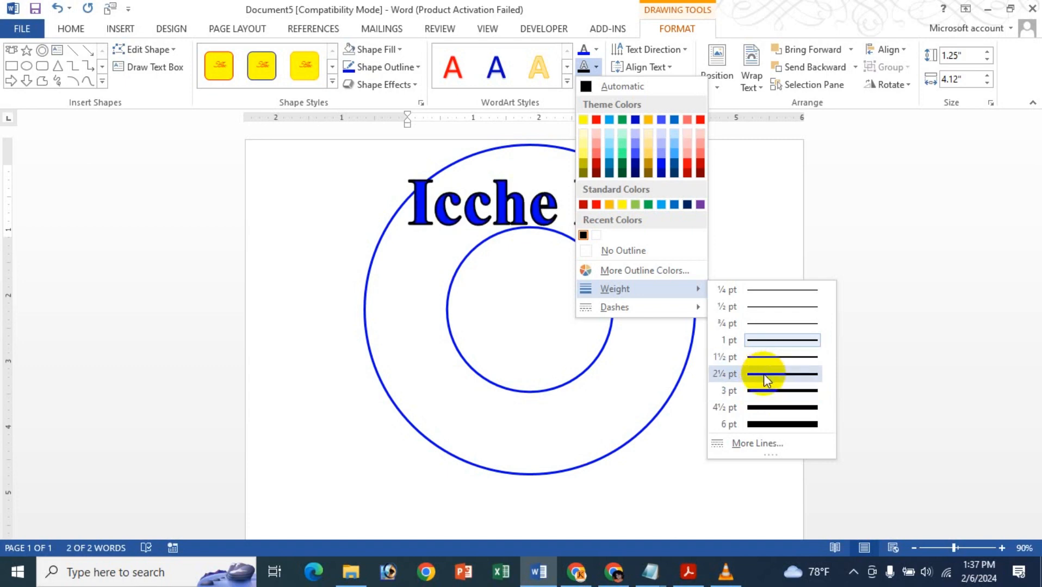
left_click(763, 375)
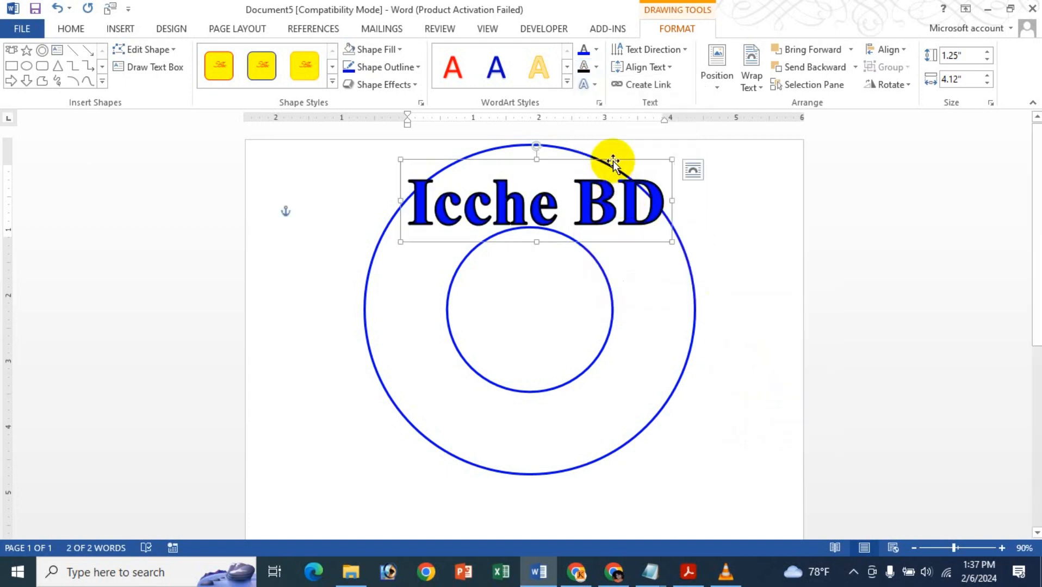
mouse_move(613, 161)
left_mouse_down()
mouse_move(598, 161)
mouse_move(607, 162)
left_mouse_up()
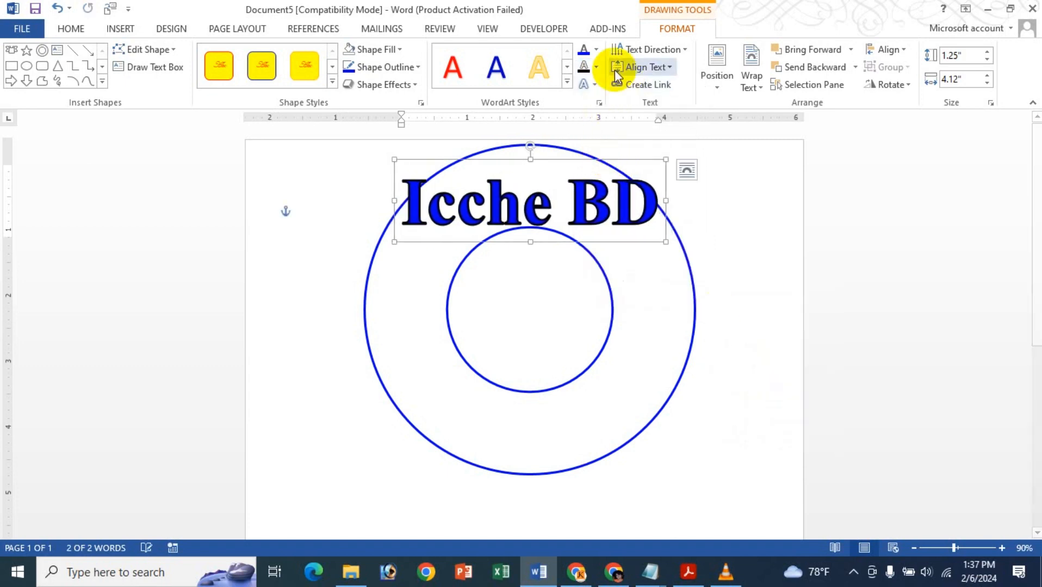
Step: Apply the upward-arching Follow Path transform to the "Icche BD" WordArt
left_click(597, 87)
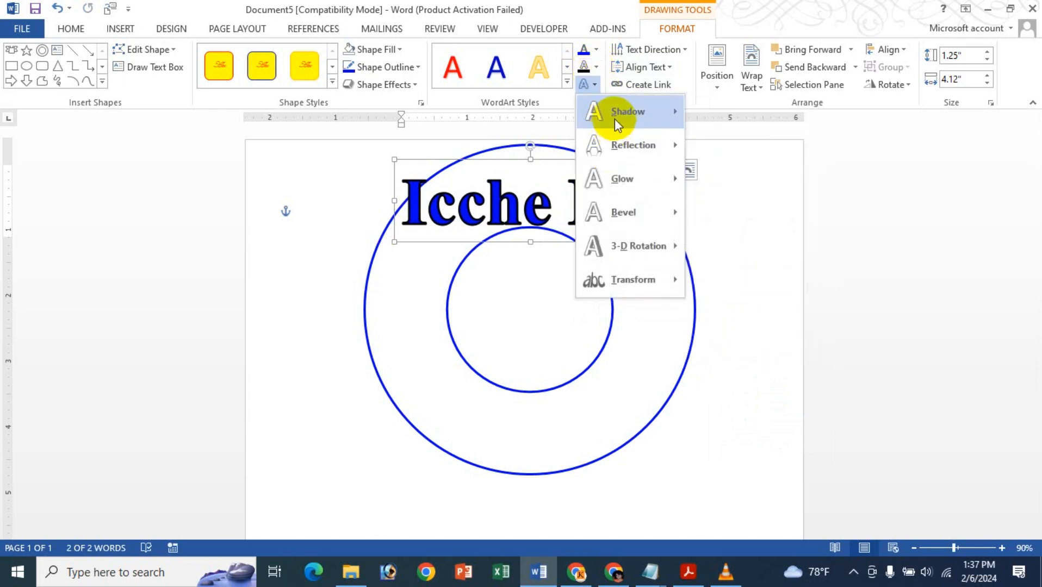
mouse_move(631, 281)
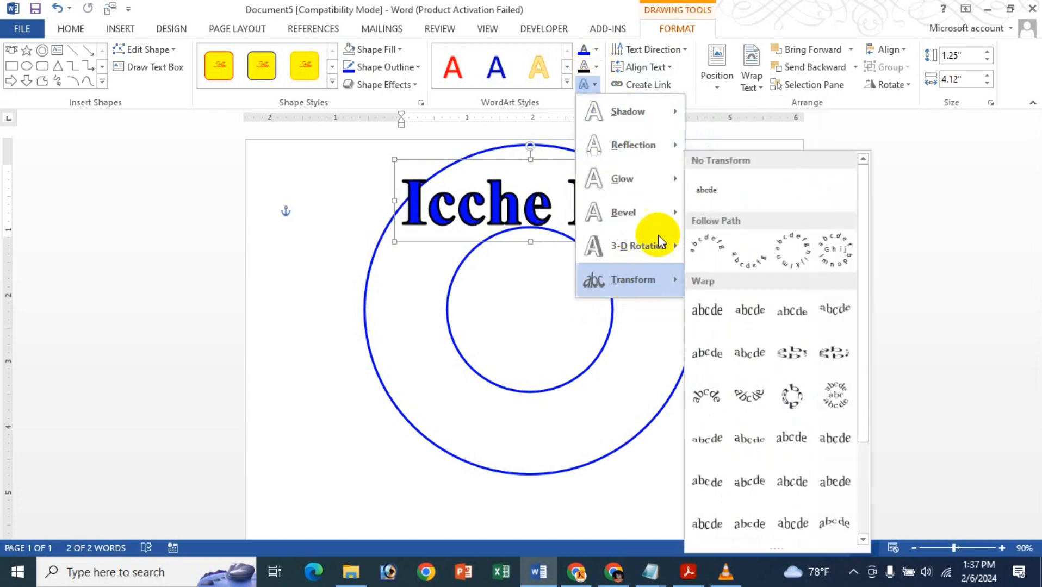
left_click(704, 253)
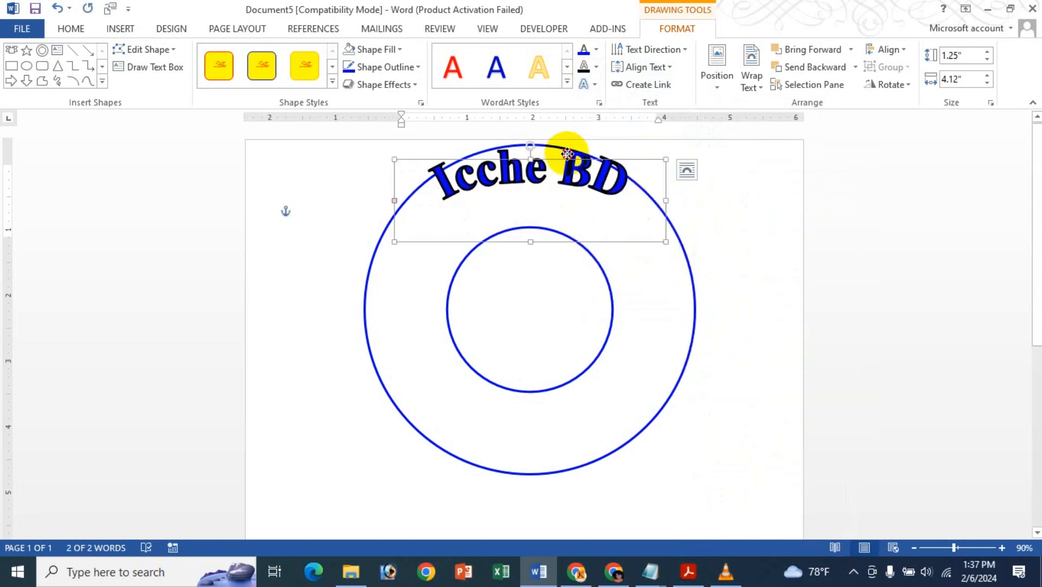
left_click_drag(567, 154, 563, 171)
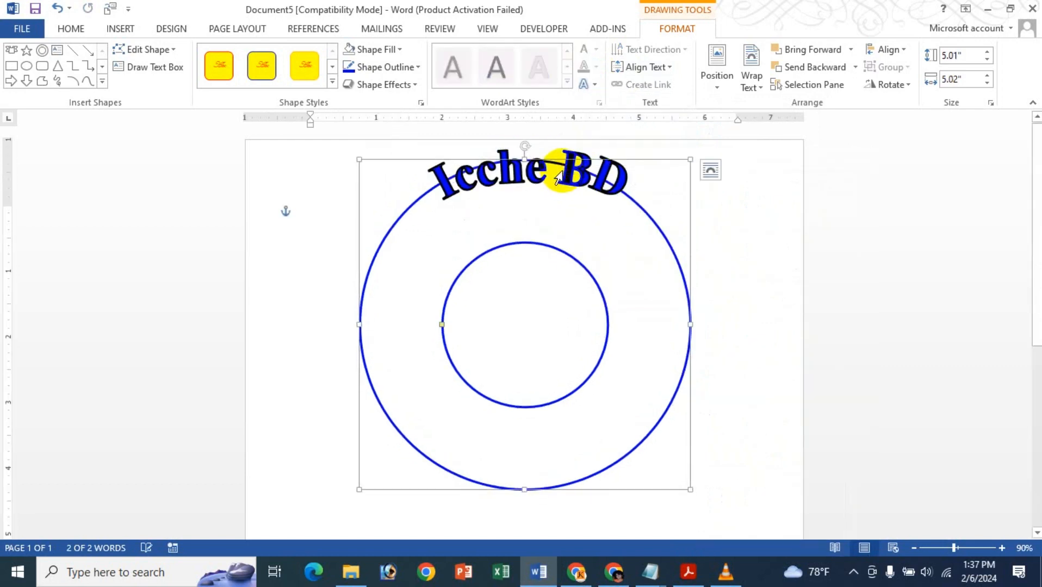
key("ctrl+z")
left_click(576, 169)
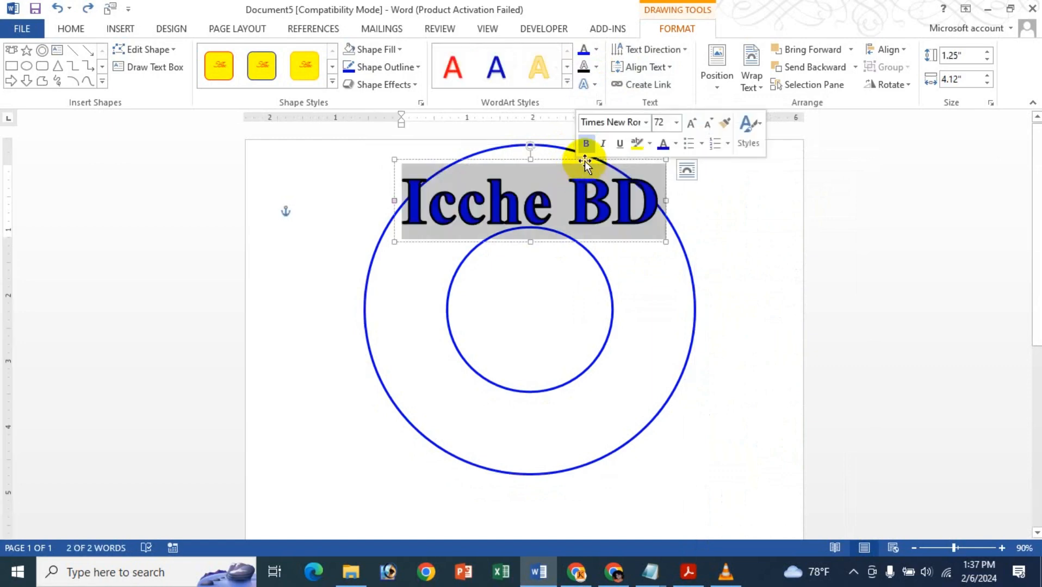
left_click(580, 160)
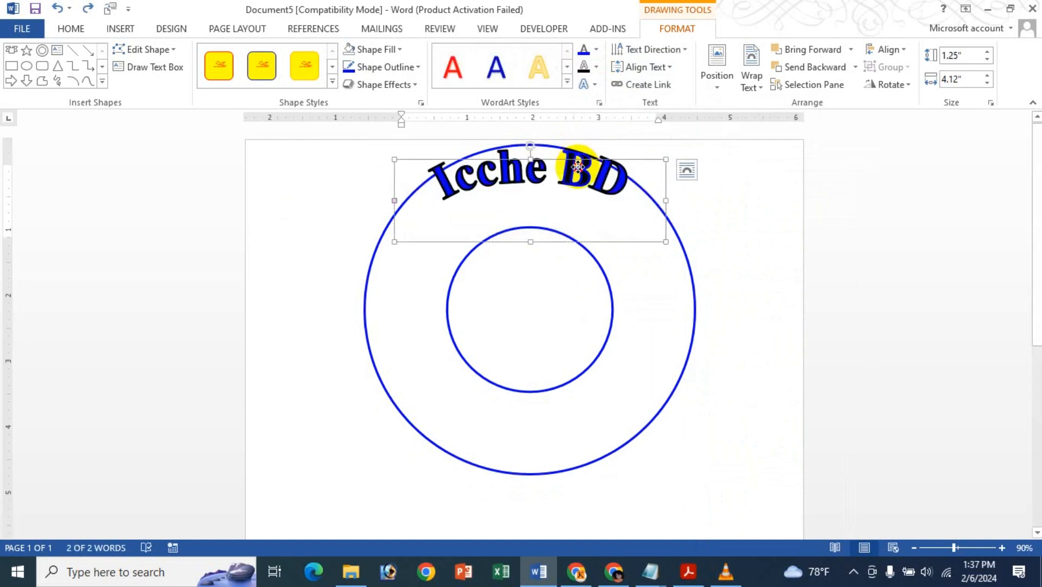
Step: Position the arched "Icche BD" text inside the ring's upper band and stretch its box to about 2.26" tall to deepen the curve
left_click_drag(577, 167, 578, 178)
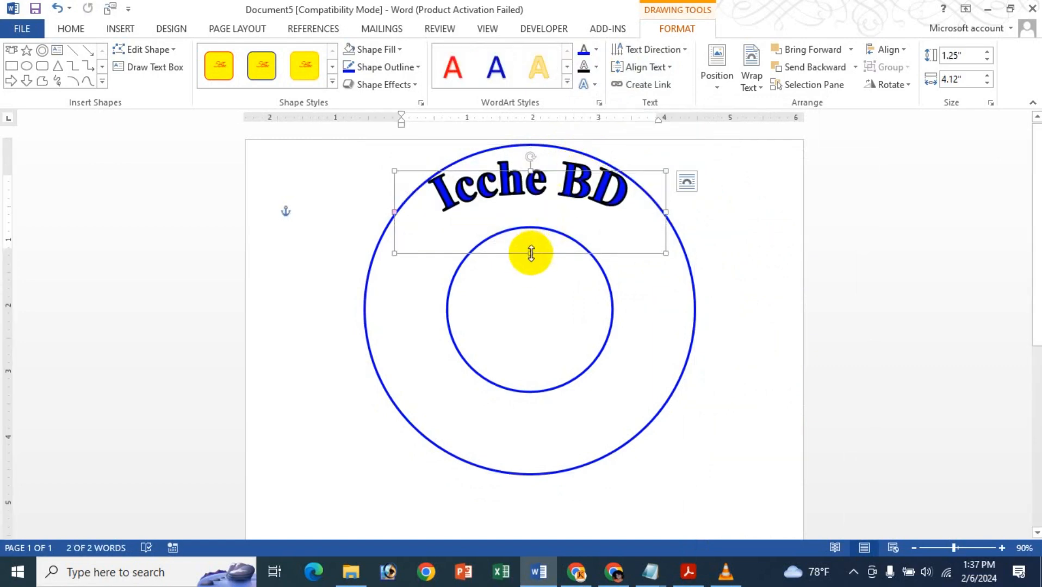
left_click_drag(530, 253, 536, 320)
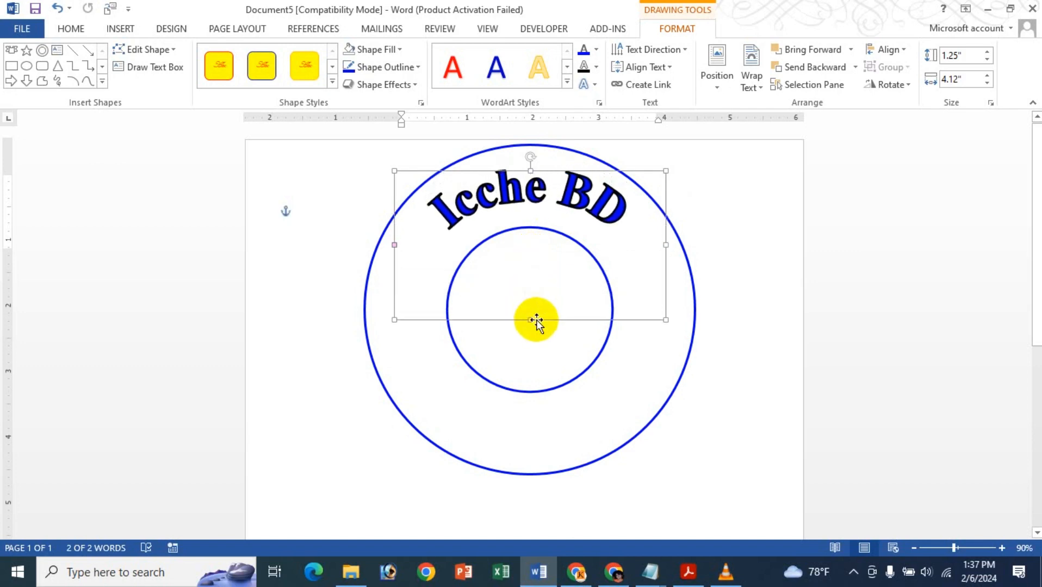
left_click_drag(557, 168, 554, 162)
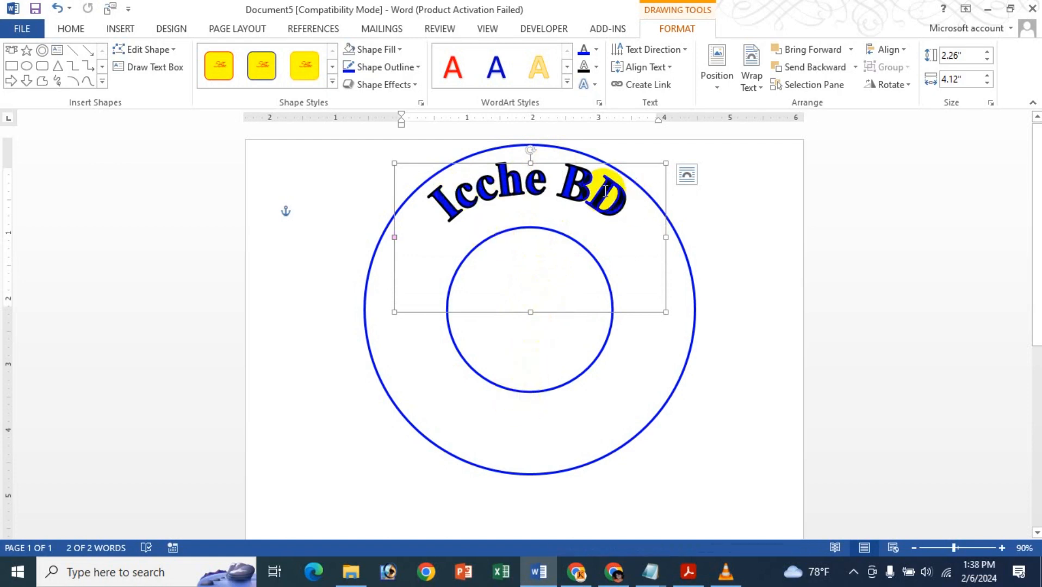
Step: Increase the font size of the "Icche BD" text to 80
triple_click(558, 184)
left_click(706, 263)
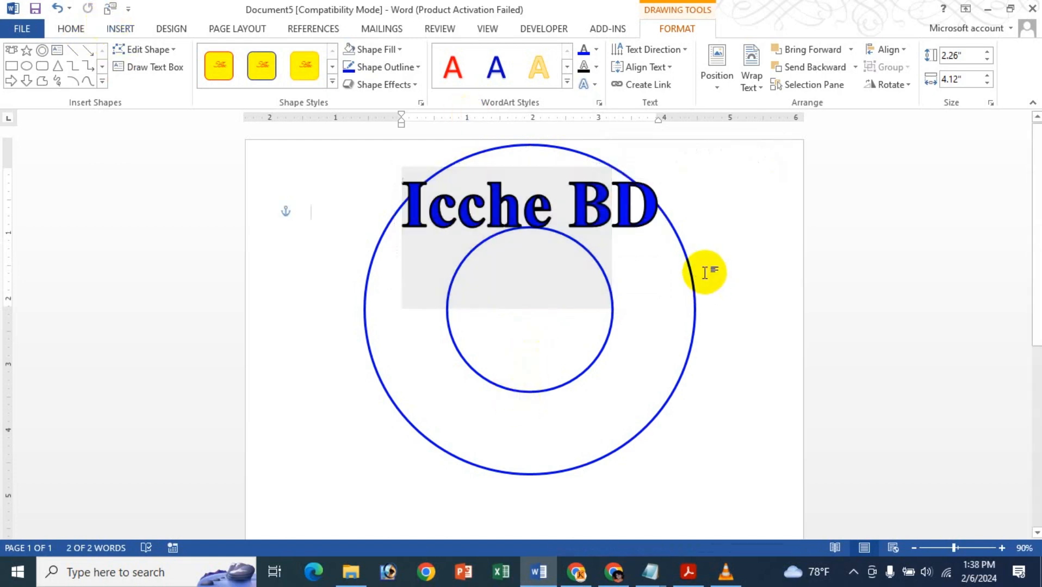
triple_click(580, 185)
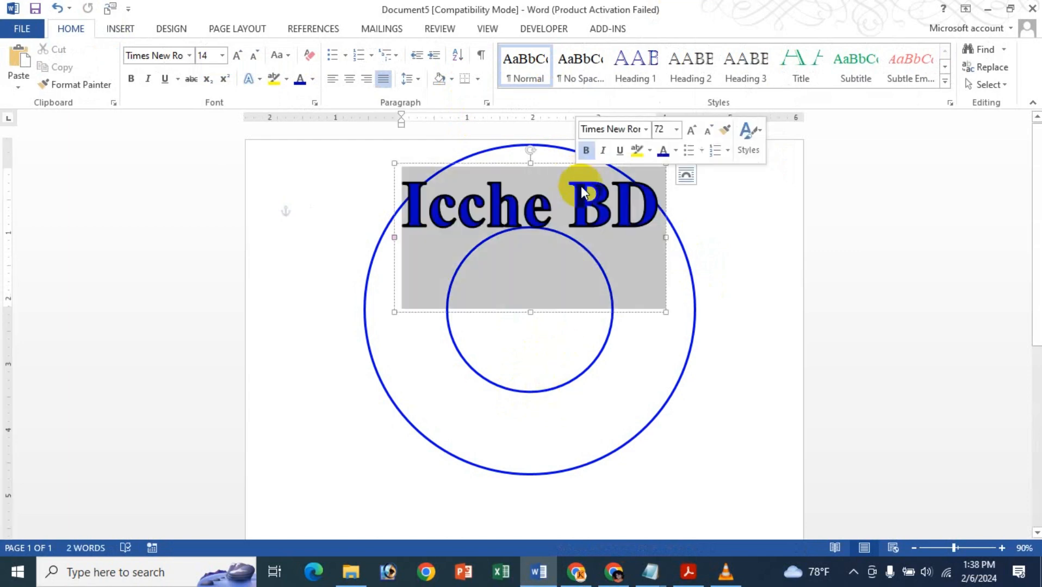
left_click(71, 28)
left_click(239, 56)
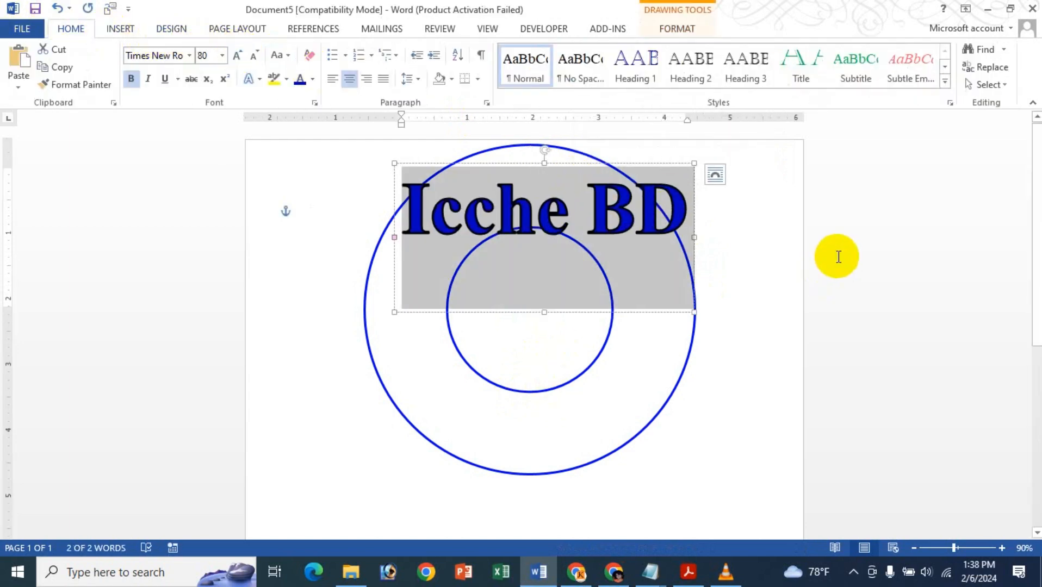
Step: Move the enlarged "Icche BD" WordArt left and slightly down so it is centered in the ring's upper band
left_click(810, 253)
triple_click(635, 200)
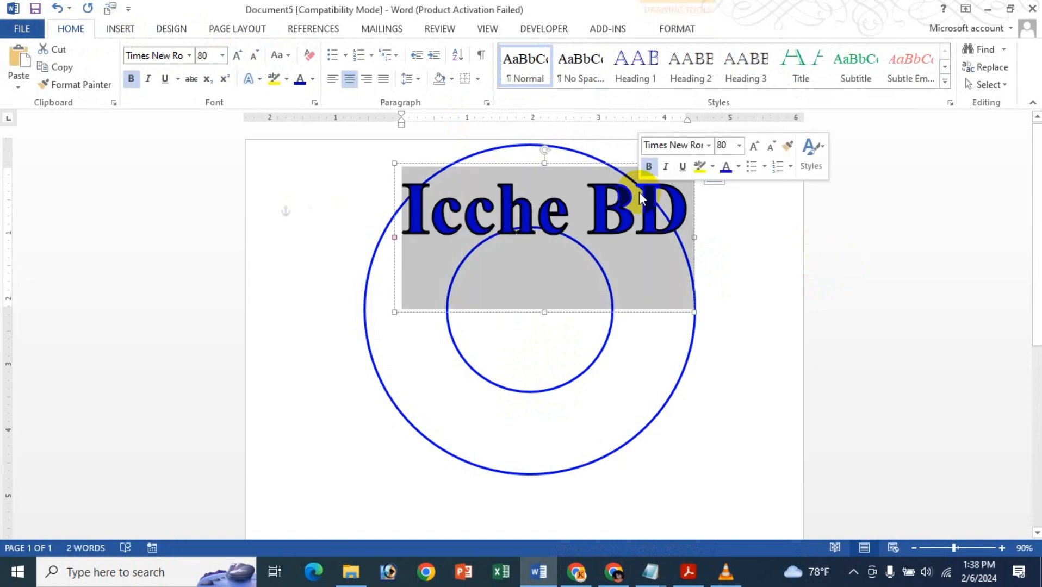
left_click(574, 166)
left_click_drag(573, 166, 558, 173)
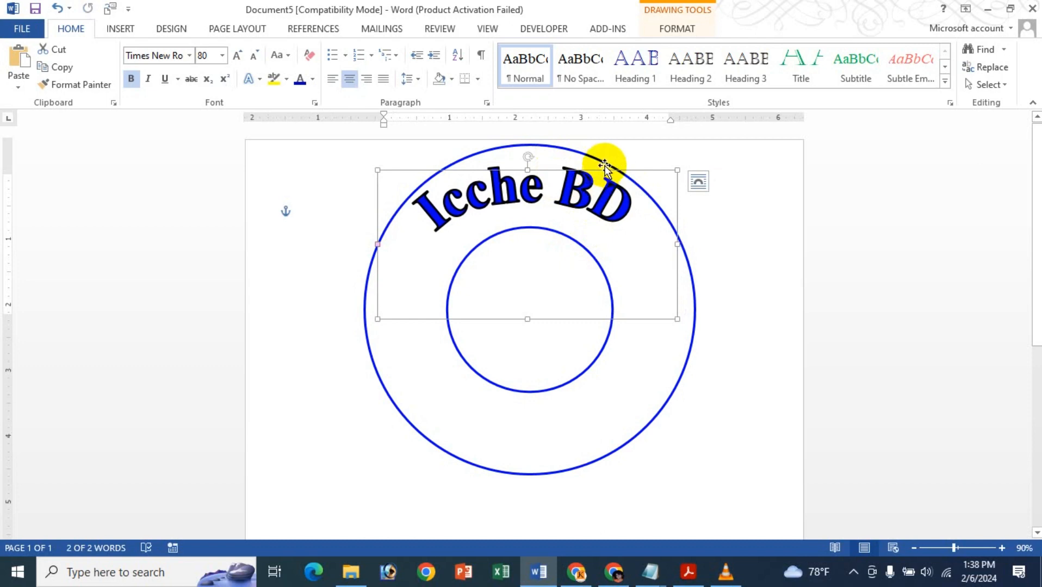
key("Right")
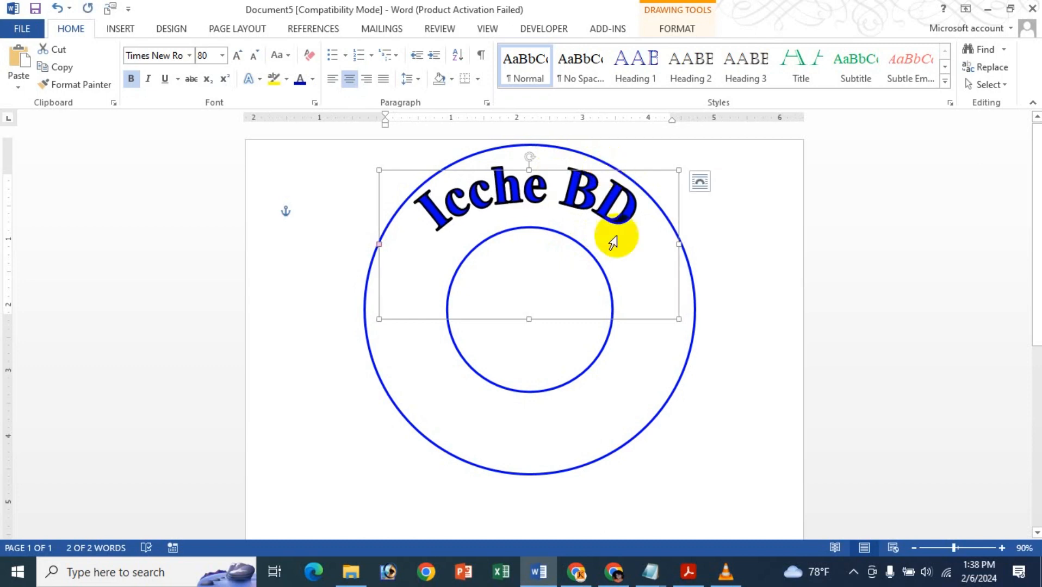
left_click(547, 421)
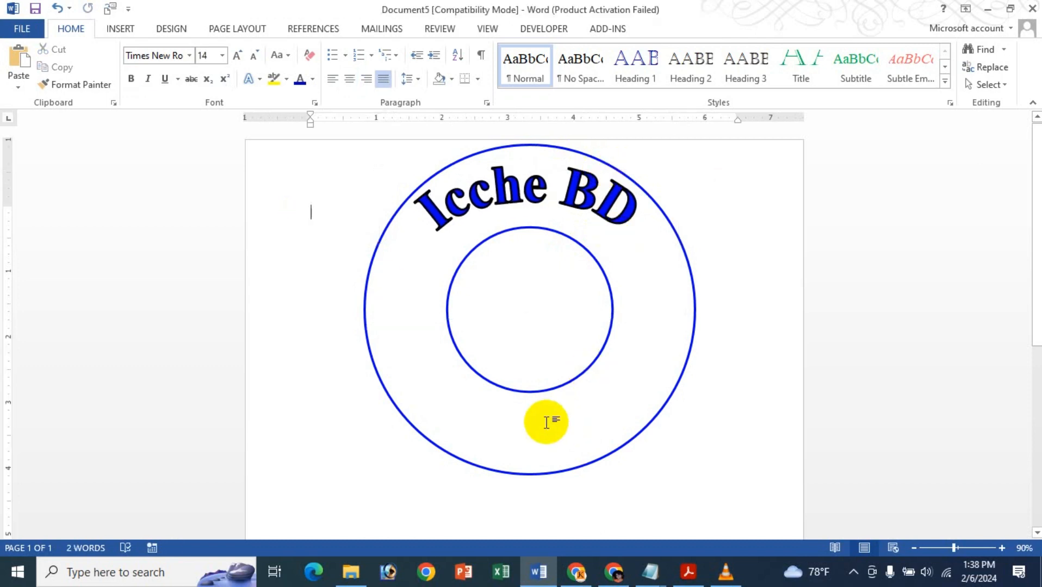
Step: Insert a second WordArt in the blue-outlined, white-filled style and place it on the ring's lower band
left_click(129, 30)
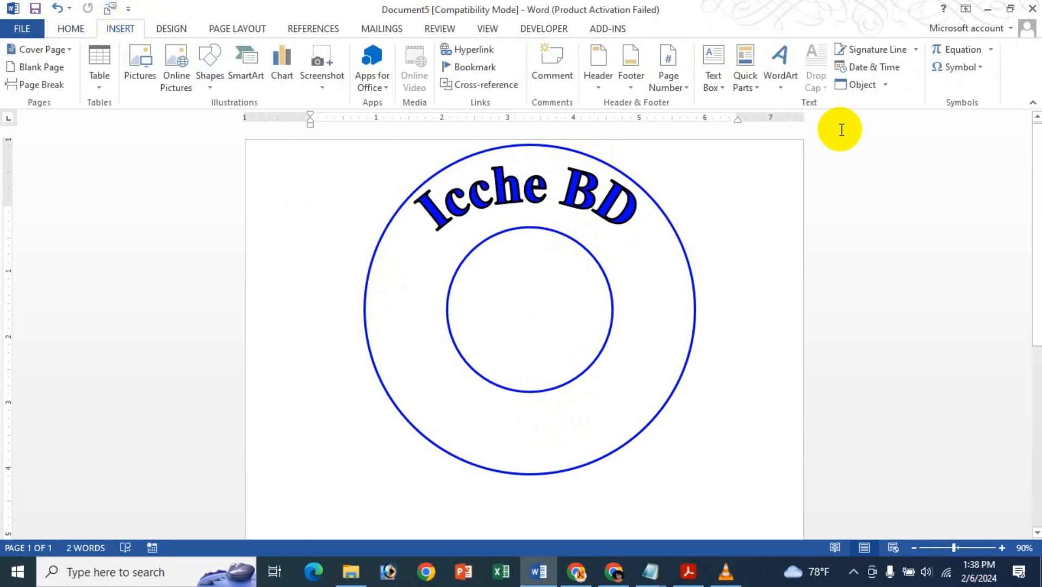
left_click(777, 79)
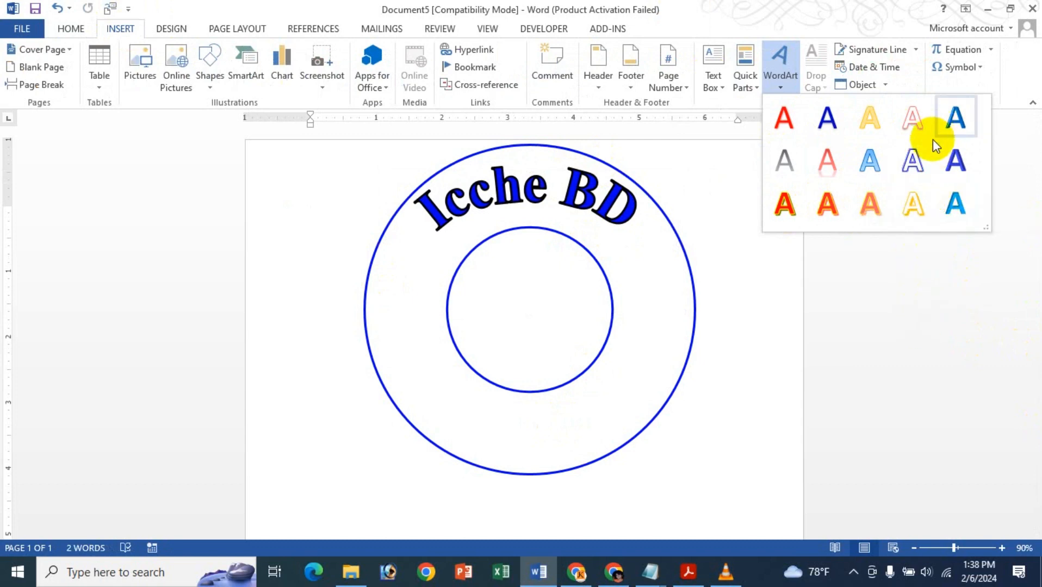
left_click(913, 160)
left_click_drag(485, 203, 618, 390)
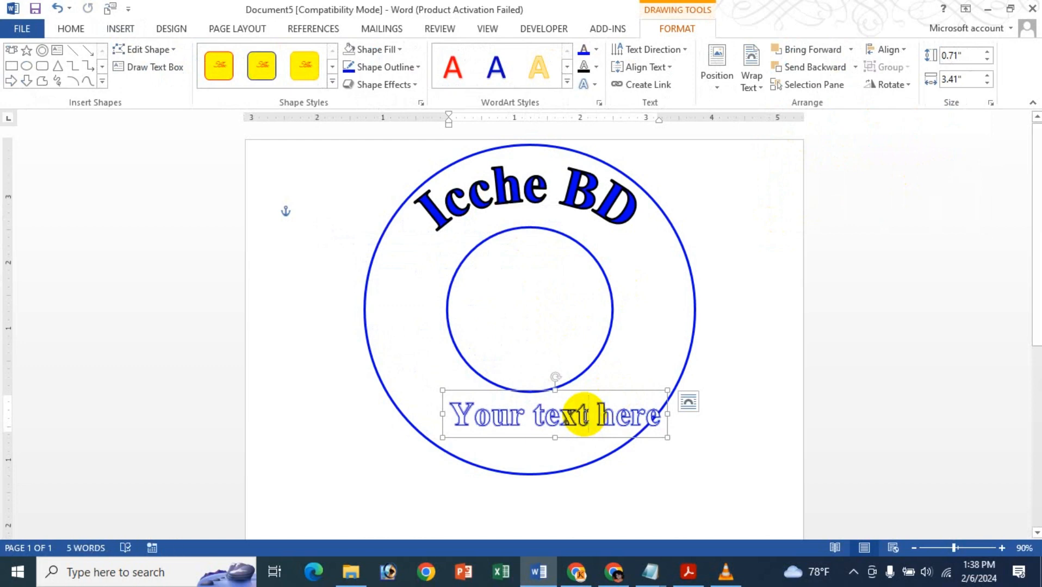
Step: Replace the new WordArt's placeholder text with "YouTube Channel"
triple_click(584, 415)
key("Delete")
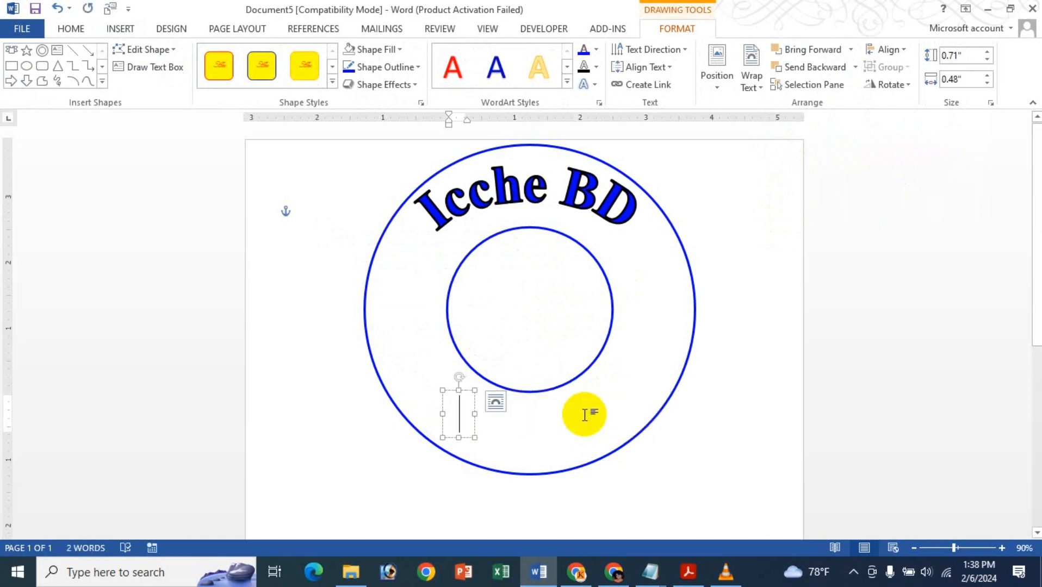
type("You")
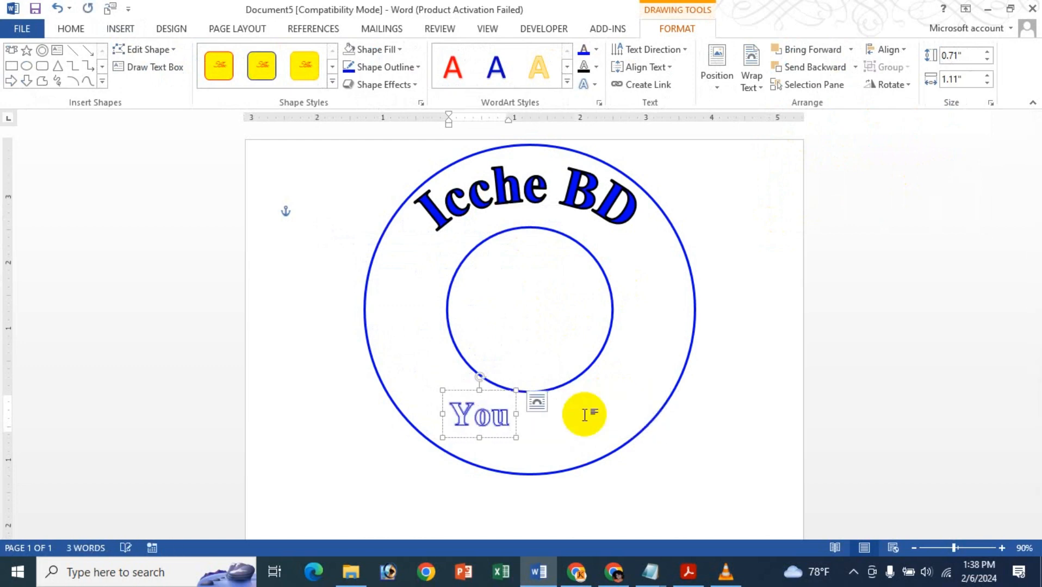
type("Tube")
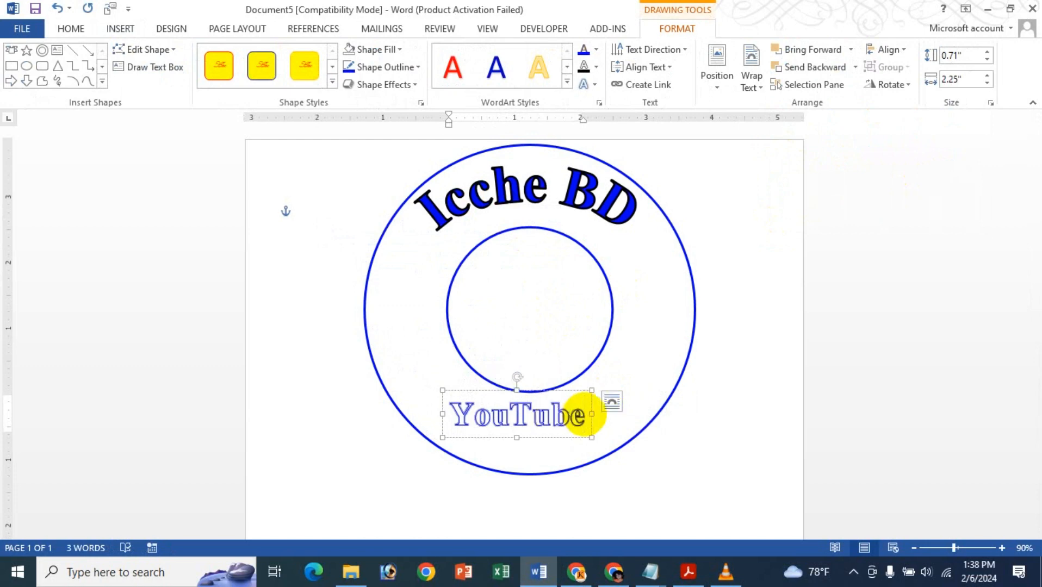
type(" C")
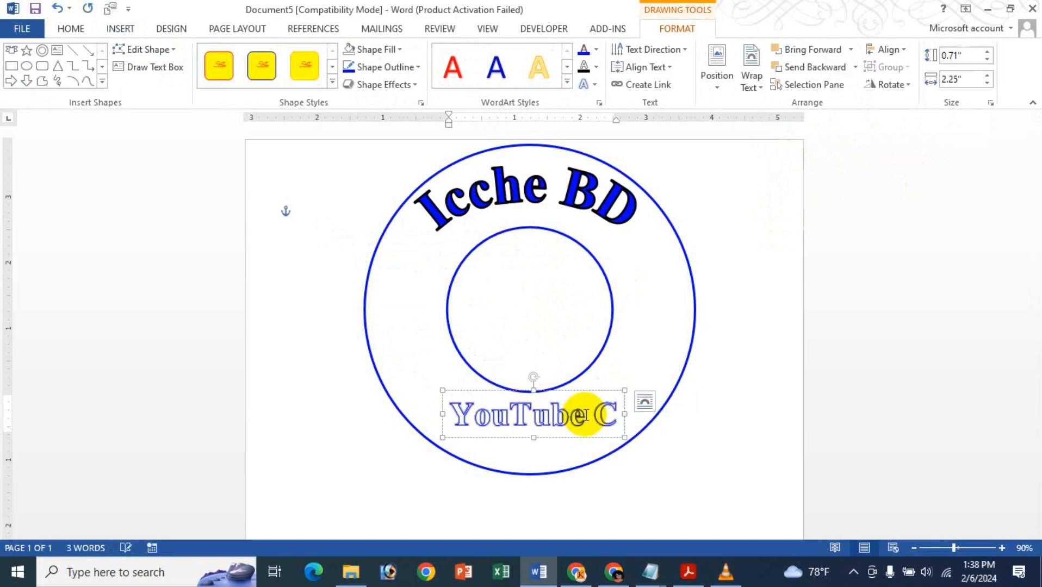
type("hannel")
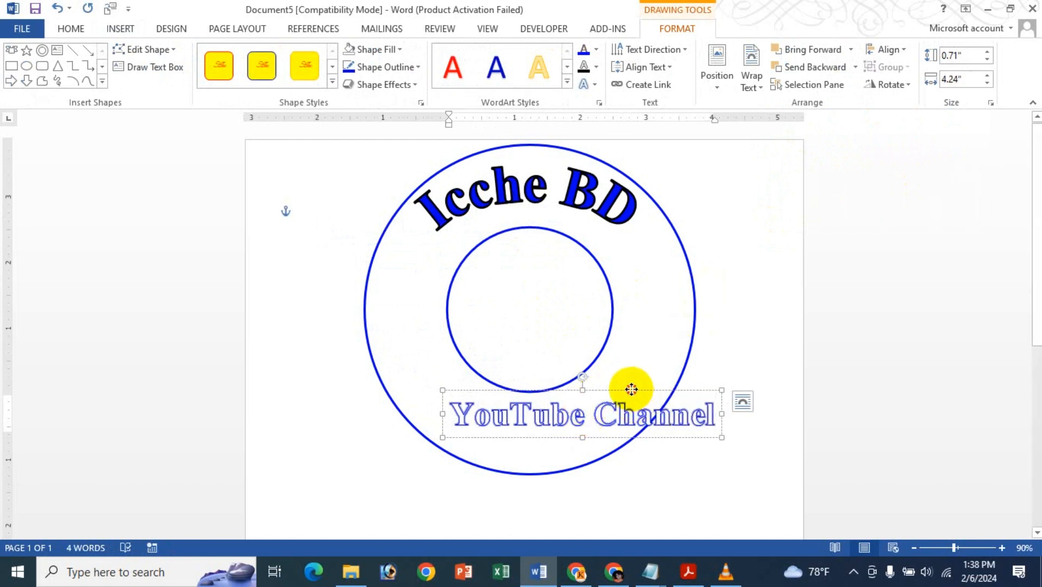
Step: Enlarge the "YouTube Channel" text to size 48 and move it left so it is roughly centered across the ring's lower band
left_click_drag(631, 390, 604, 391)
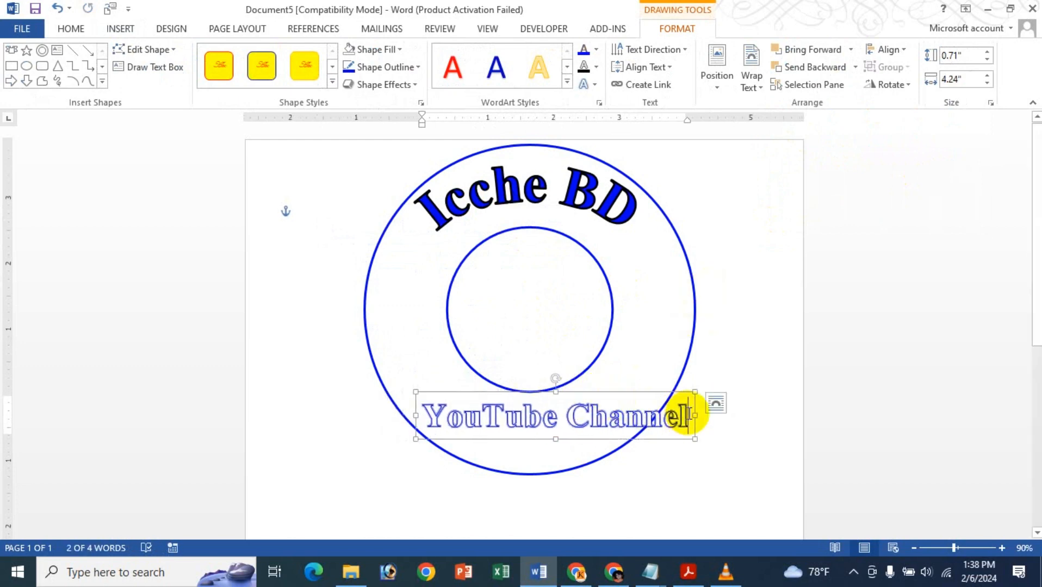
triple_click(688, 416)
left_click(69, 28)
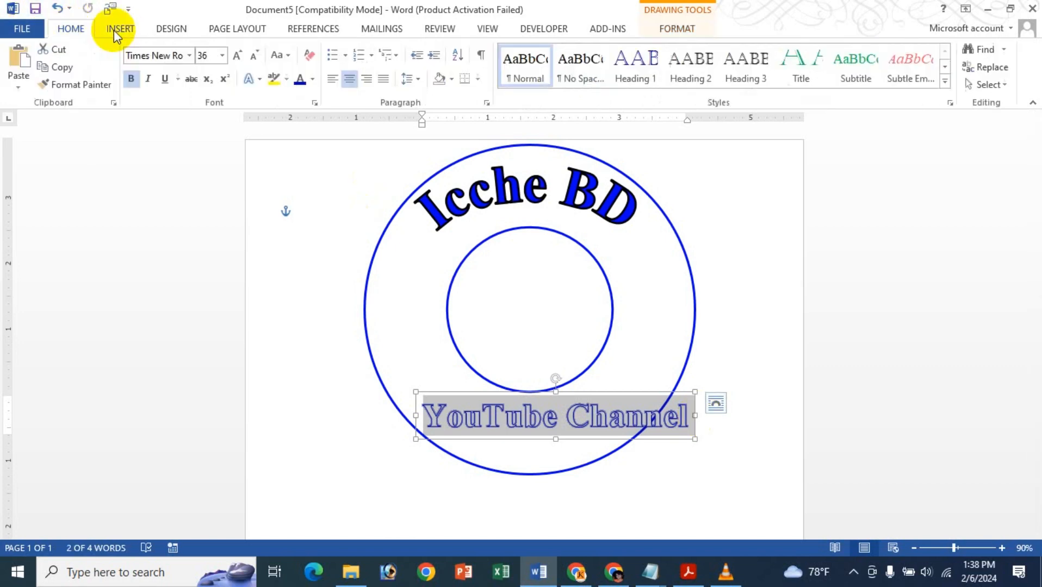
left_click(240, 58)
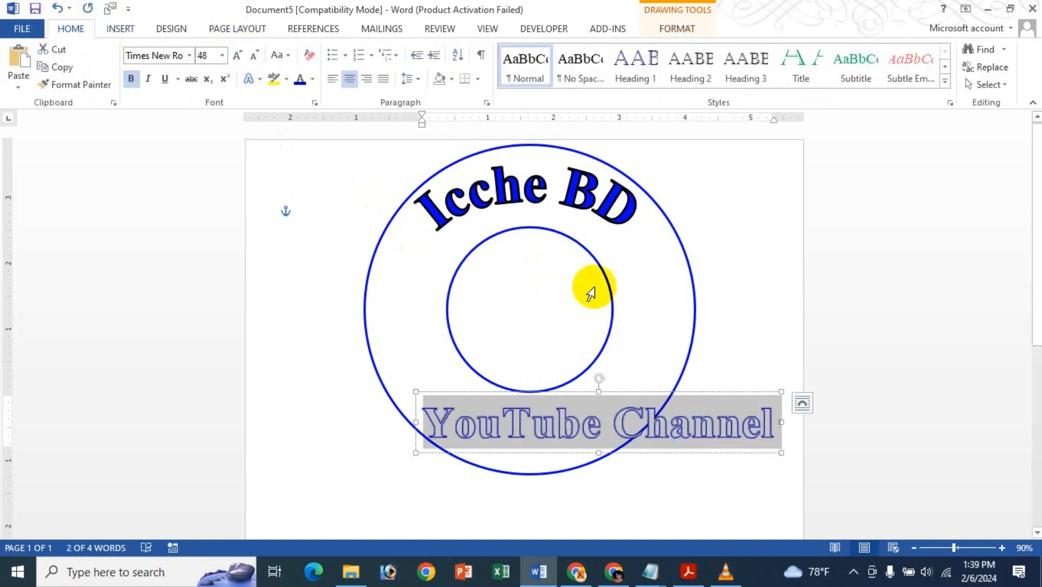
left_click_drag(737, 393, 657, 389)
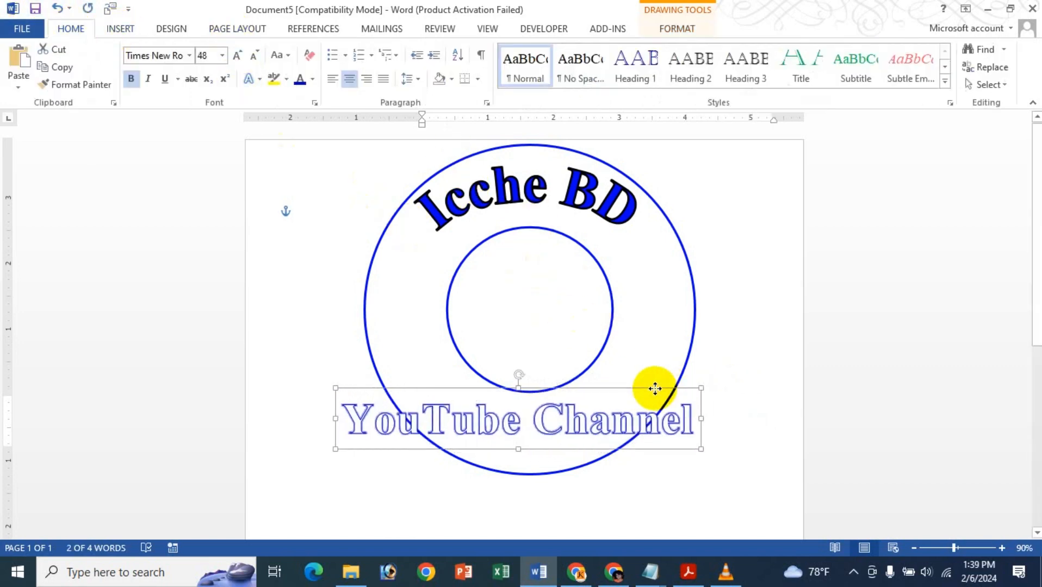
Step: Fill the "YouTube Channel" text with a light green theme shade and open its text outline color choices
left_click(680, 30)
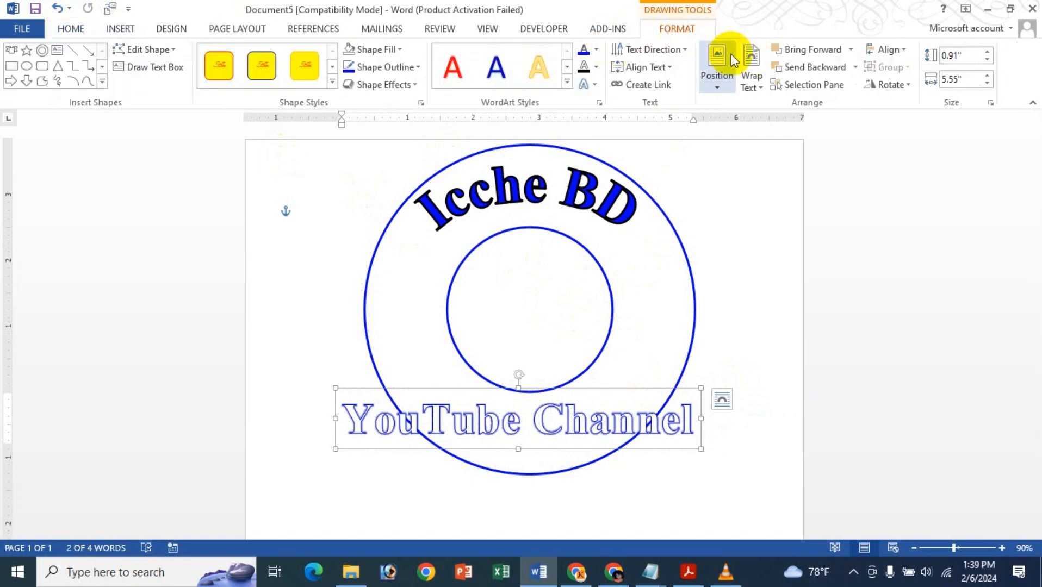
left_click(596, 49)
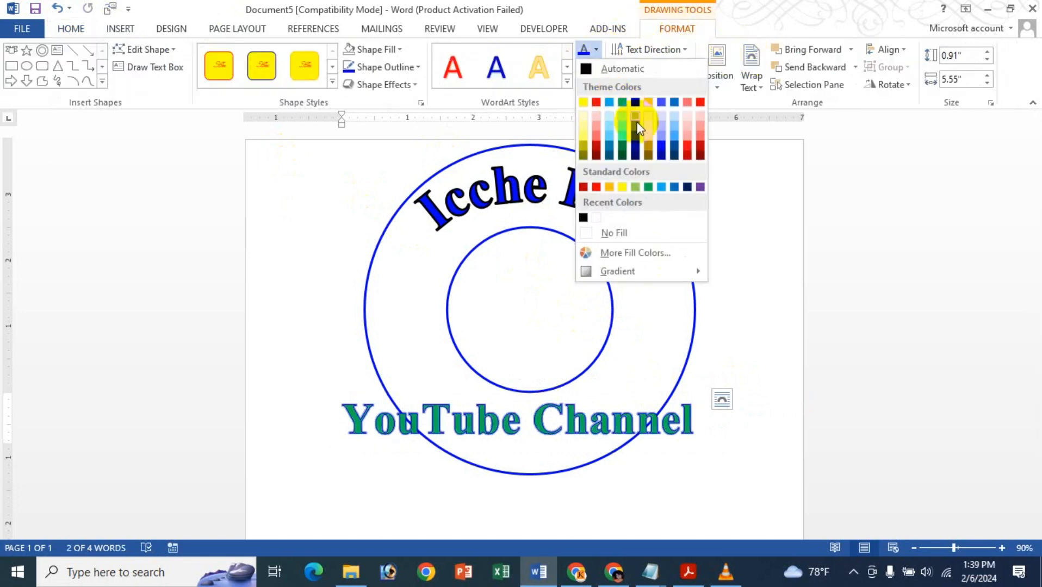
left_click(622, 137)
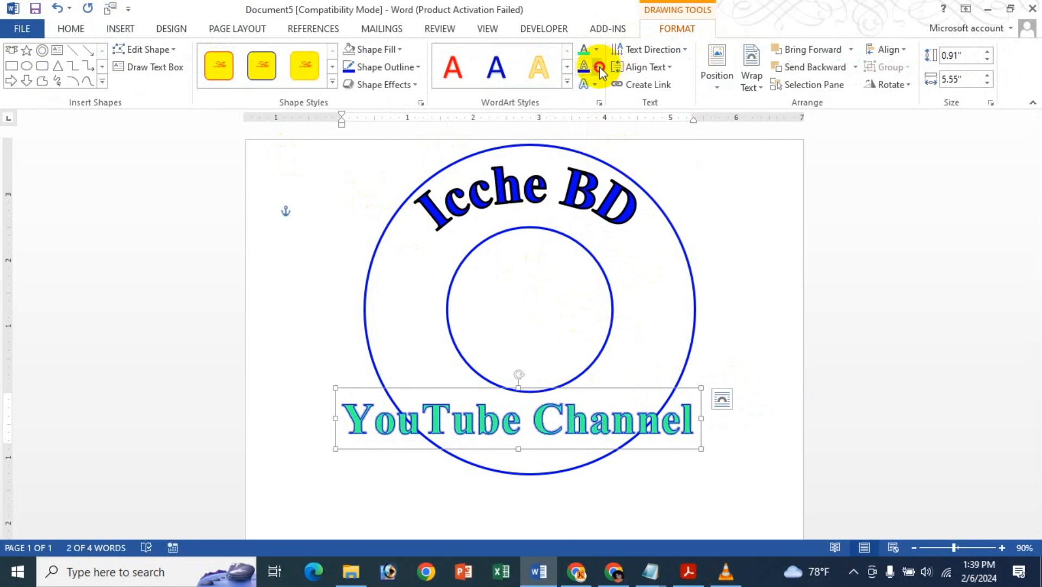
left_click(597, 67)
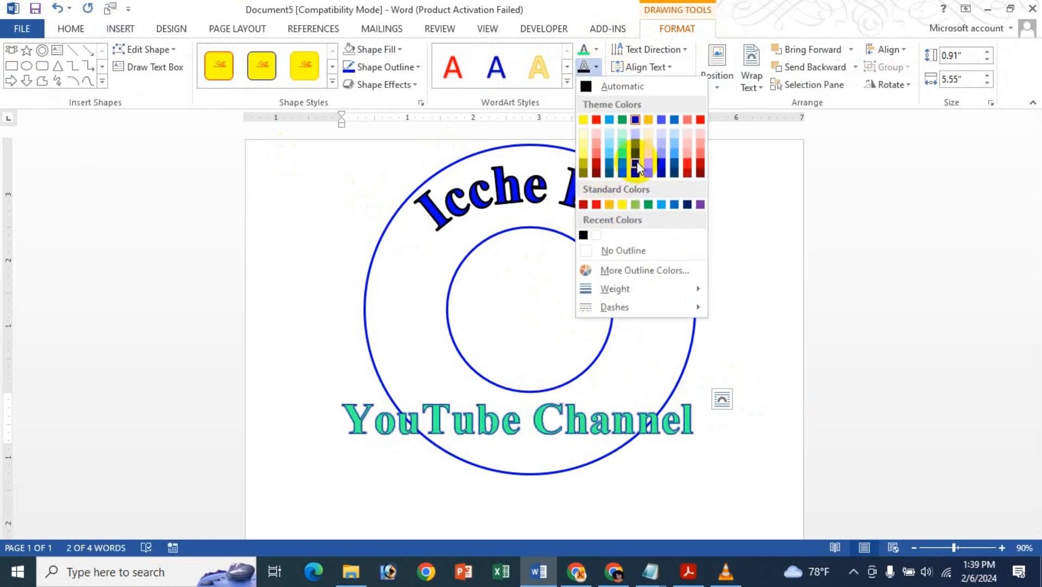